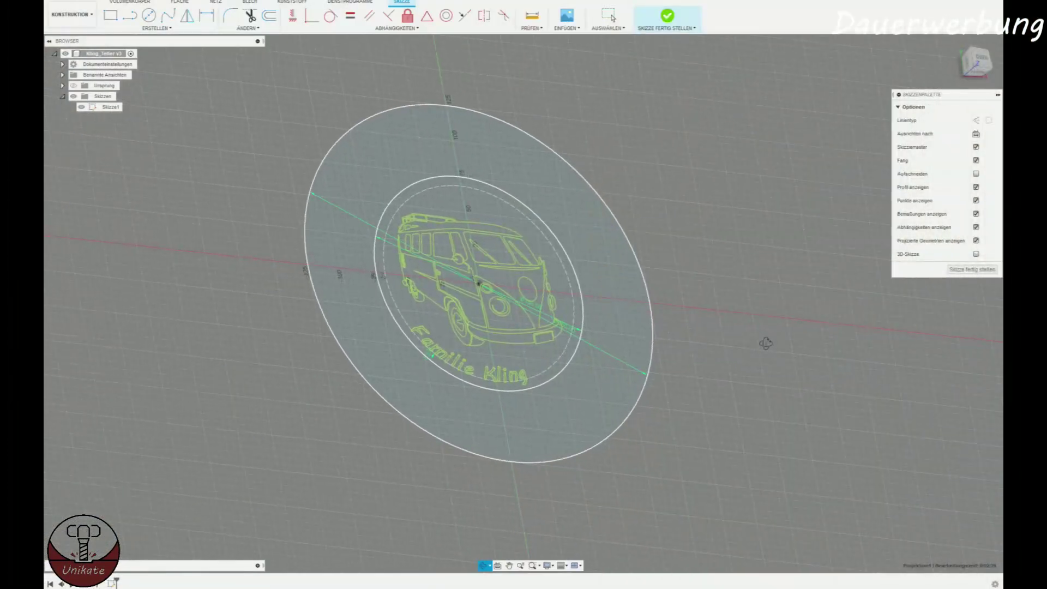
Step: Turn the finished camper-van sketch to the straight-down top view and pan it left
mouse_move(712, 341)
middle_mouse_down("shift")
mouse_move(747, 349)
mouse_move(741, 374)
mouse_move(754, 326)
middle_mouse_up("shift")
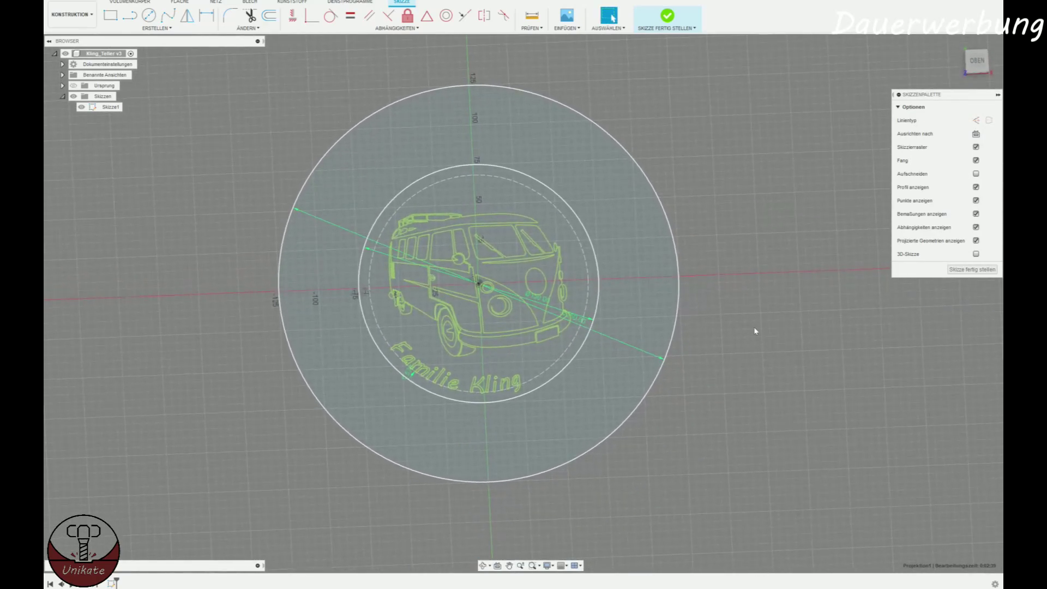
left_click(976, 59)
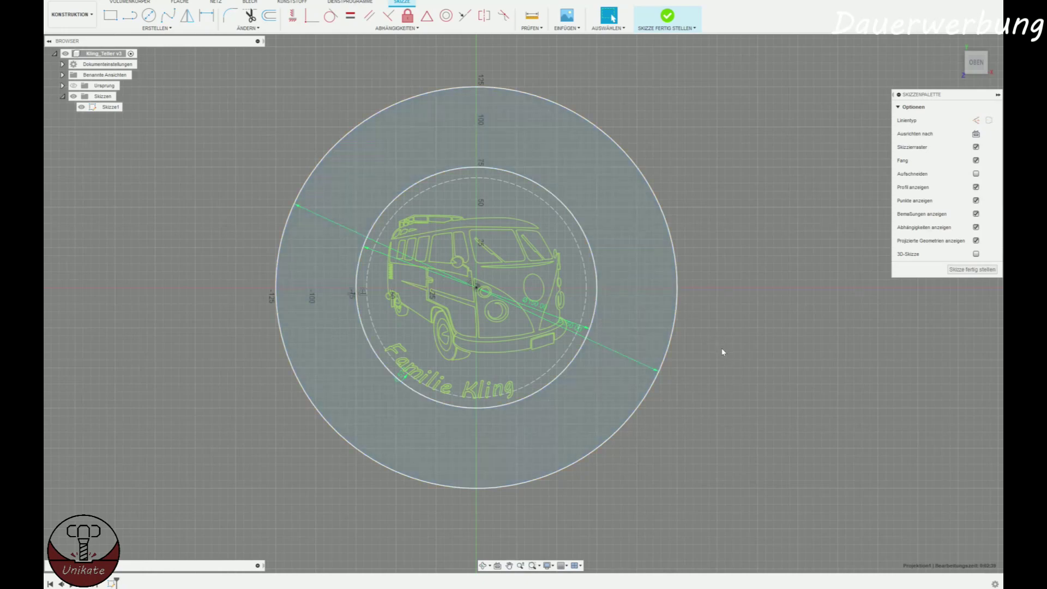
mouse_move(722, 352)
middle_mouse_down()
mouse_move(624, 383)
mouse_move(638, 273)
mouse_move(666, 311)
middle_mouse_up()
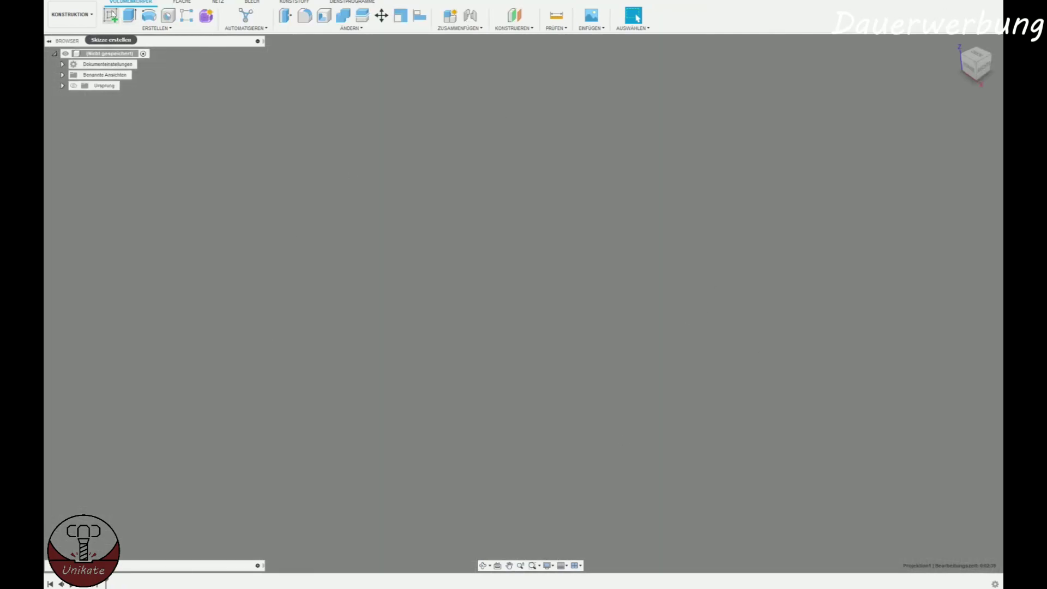
Step: Start a sketch on the ground plane and draw a 150 mm circle centred on the origin
left_click(110, 15)
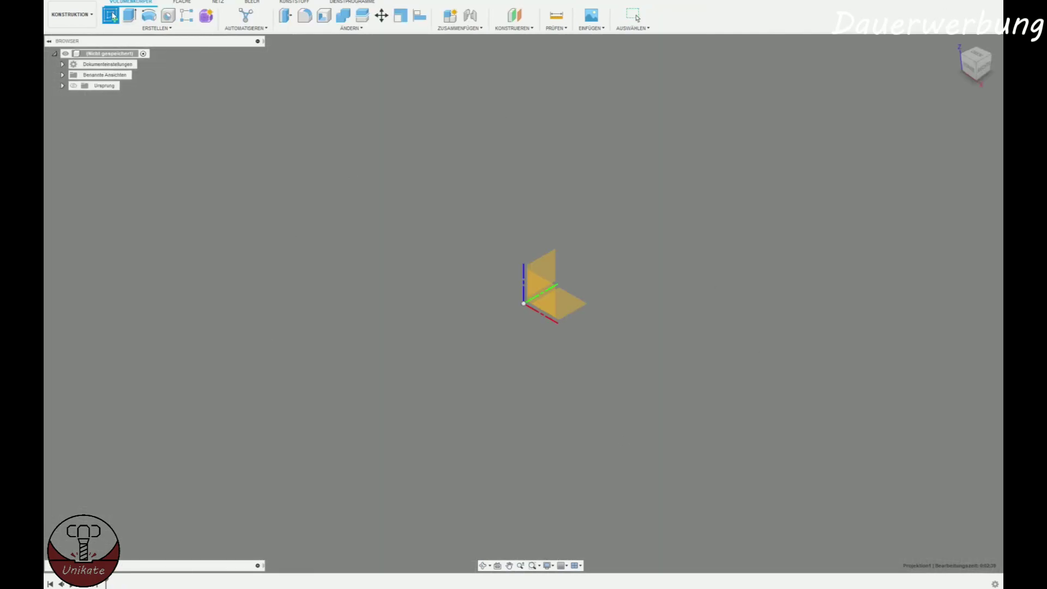
left_click(548, 304)
key("c")
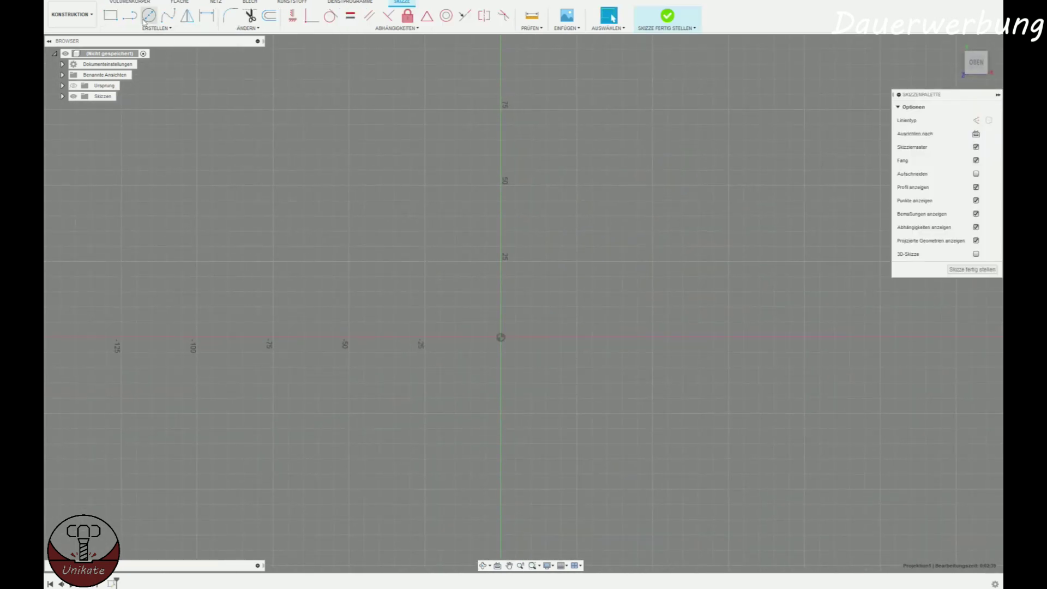
left_click(498, 340)
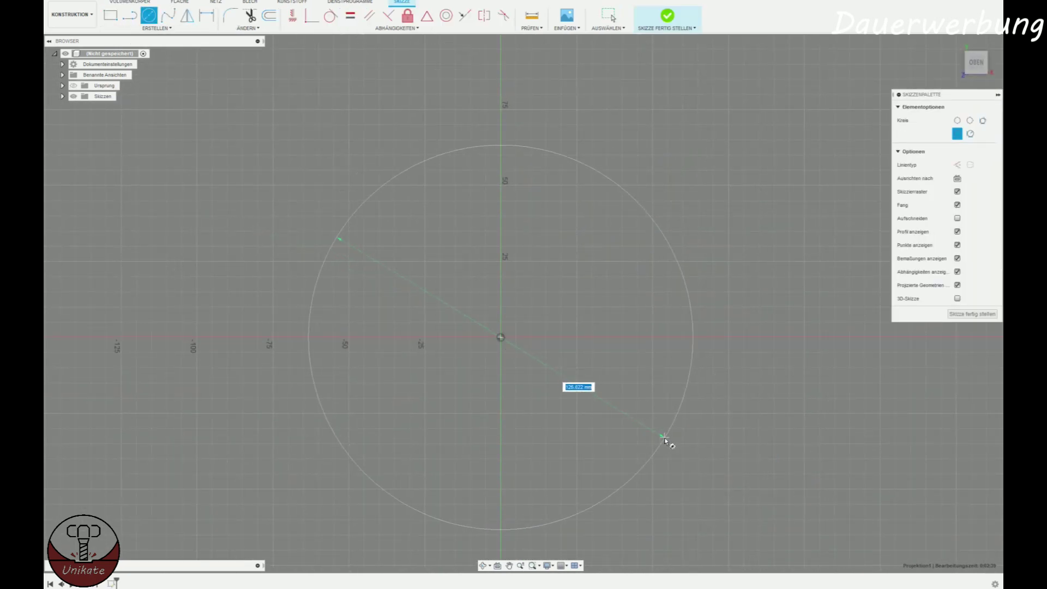
scroll(600, 382, "down", 2)
type("150")
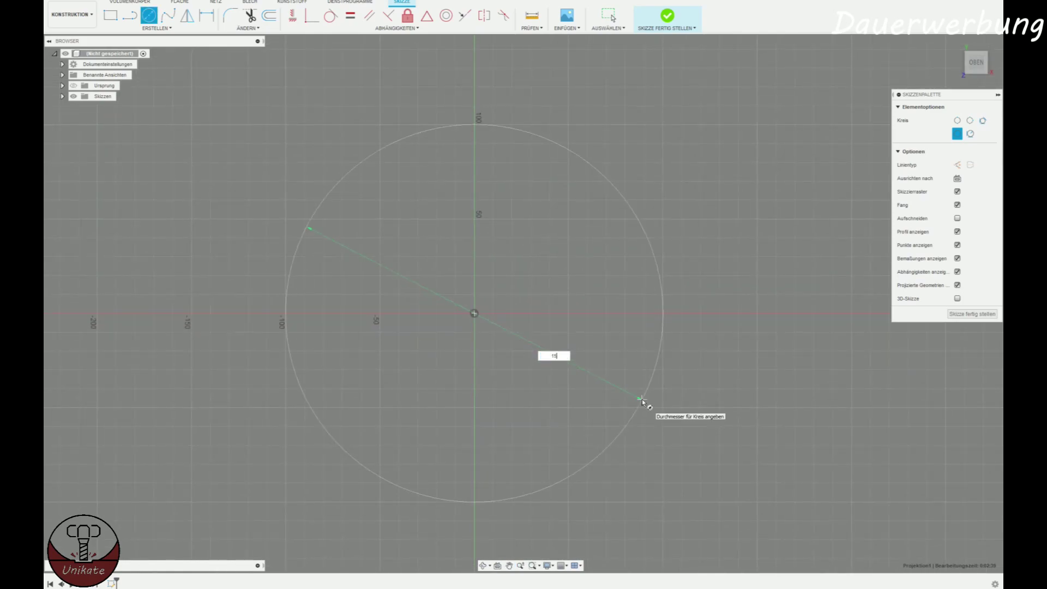
key("Return")
key("Escape")
Step: Add a concentric 250 mm circle on the origin, then return to the top view
left_click(149, 15)
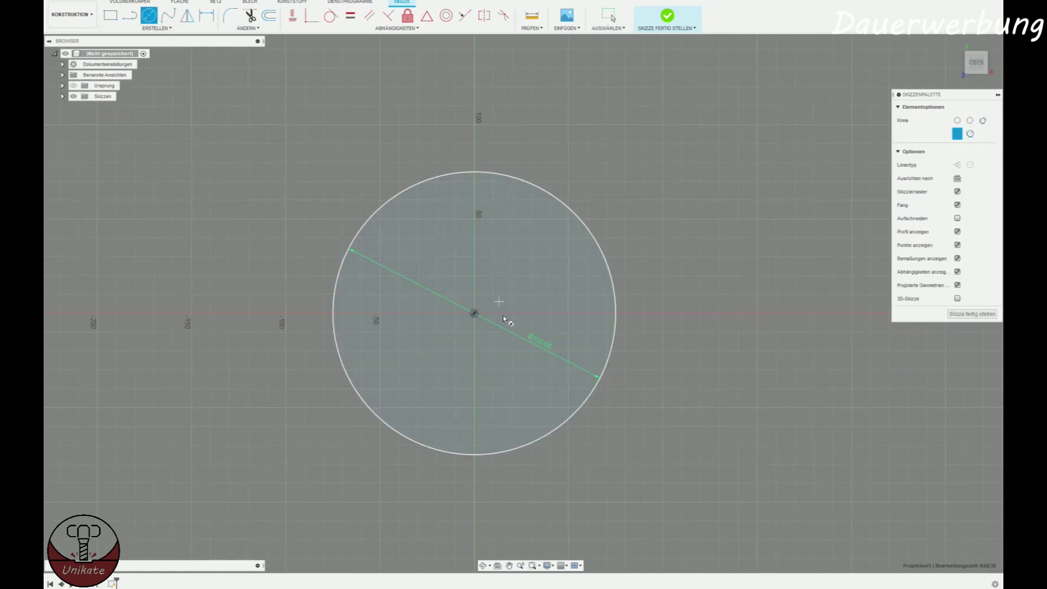
left_click(474, 313)
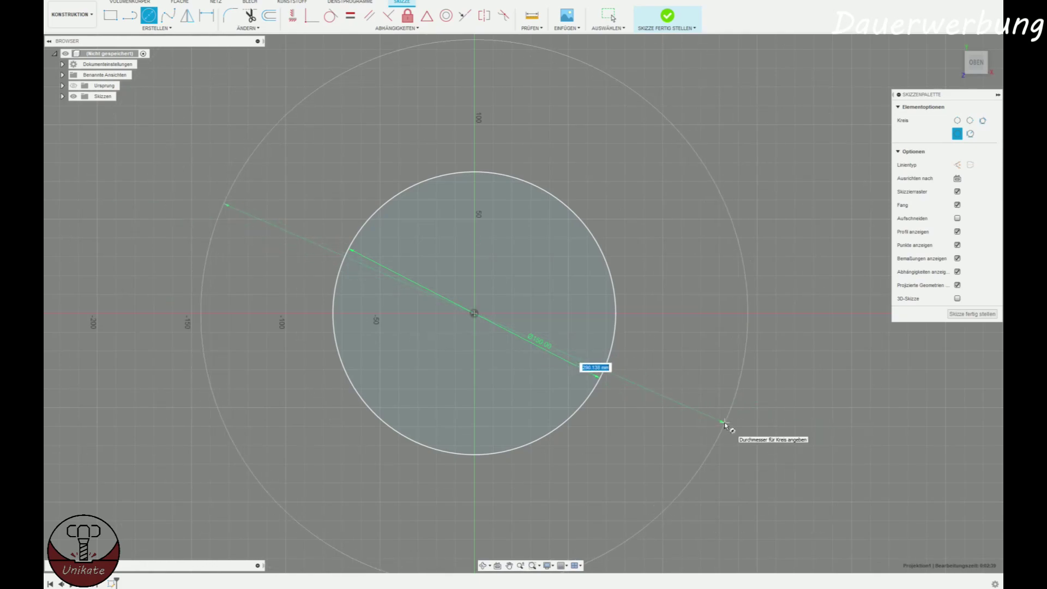
type("250")
key("Return")
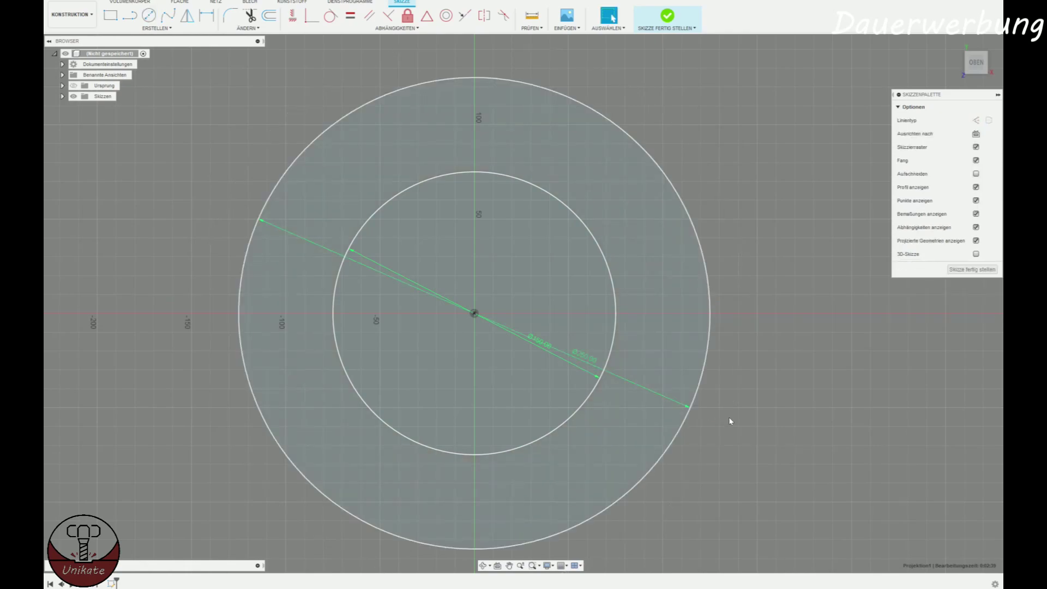
scroll(731, 419, "down", 2)
mouse_move(738, 404)
middle_mouse_down("shift")
mouse_move(671, 367)
mouse_move(384, 394)
middle_mouse_up("shift")
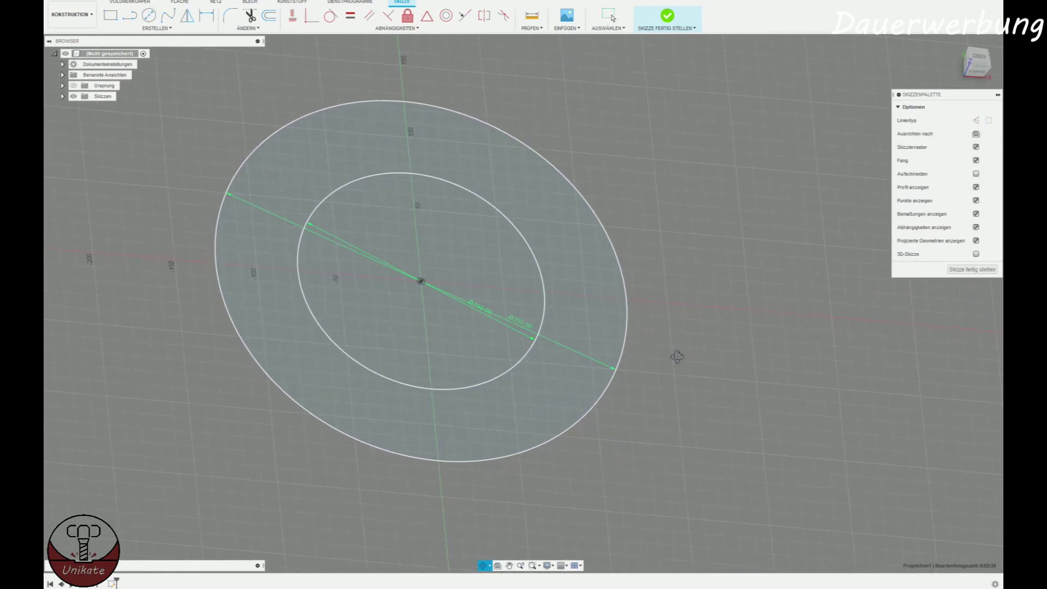
left_click(985, 68)
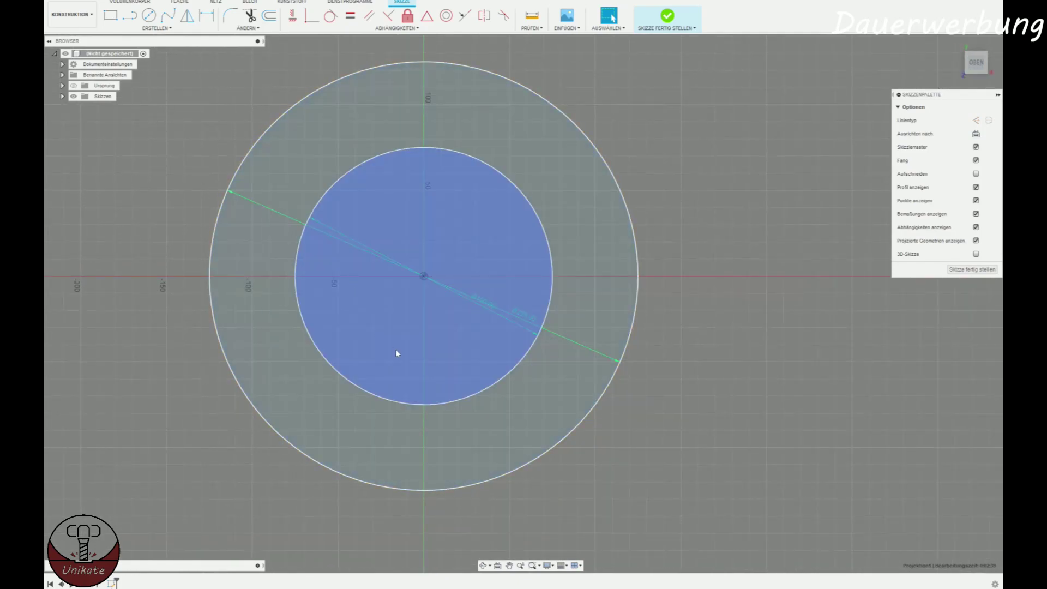
Step: Insert the CamperVan2.svg file from the computer into the sketch
left_click(567, 27)
left_click(572, 71)
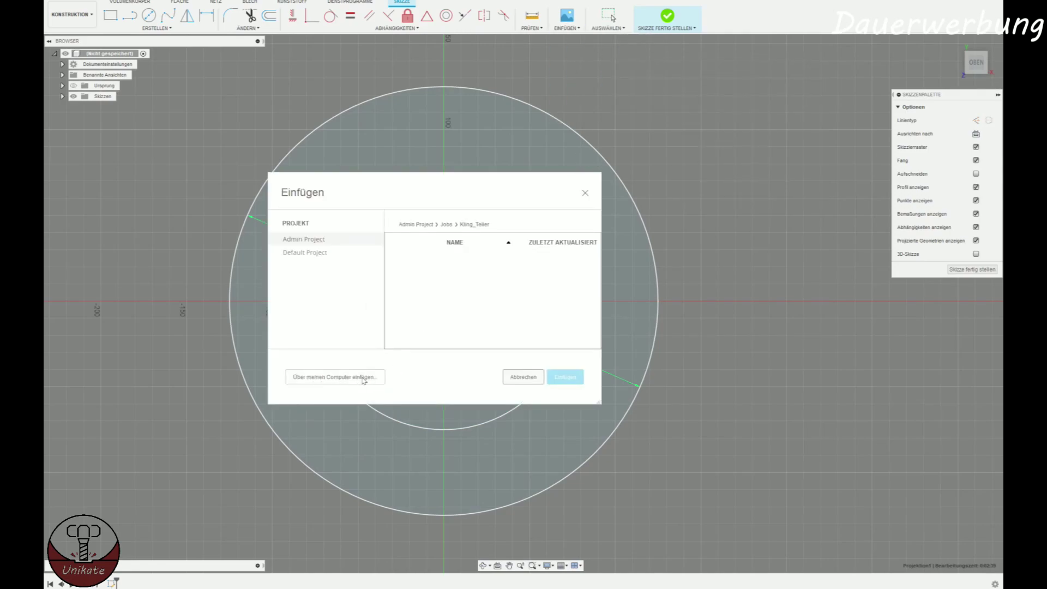
left_click(363, 377)
left_click(309, 171)
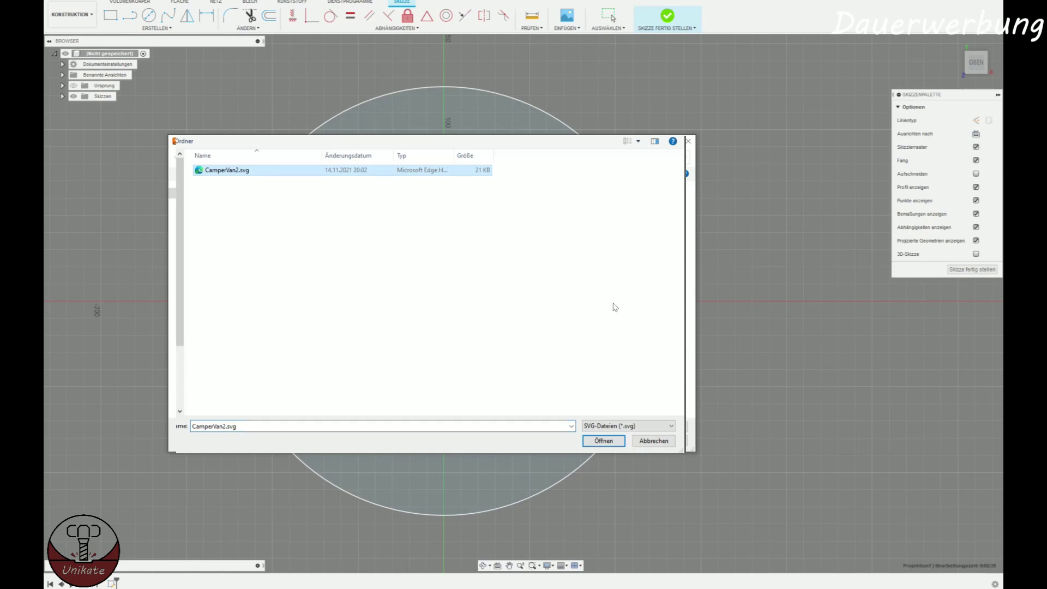
left_click(617, 442)
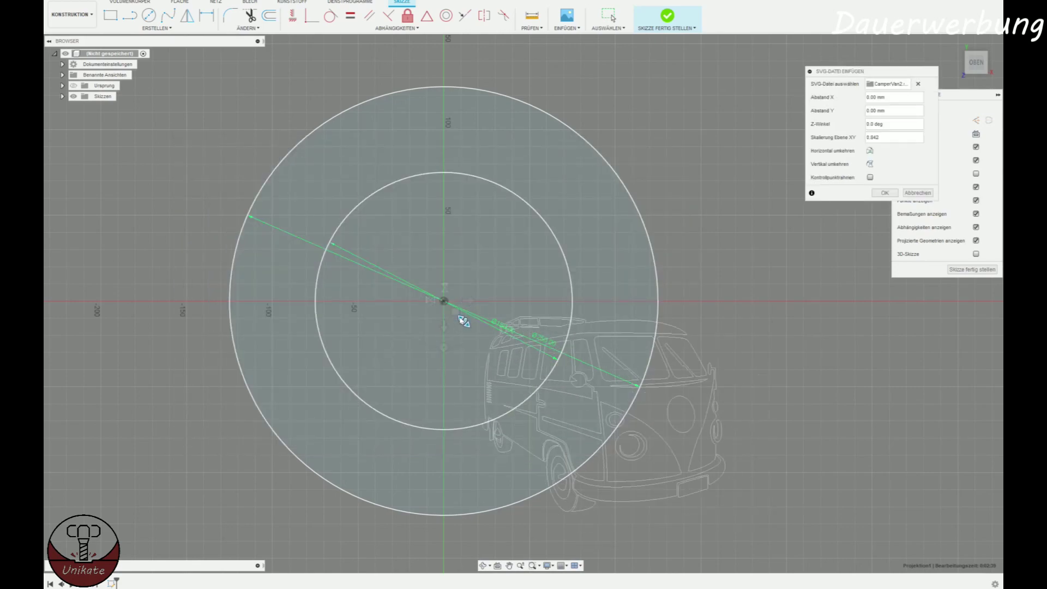
Step: Drag the van drawing until it sits centred inside the inner circle
left_click_drag(463, 321, 328, 224)
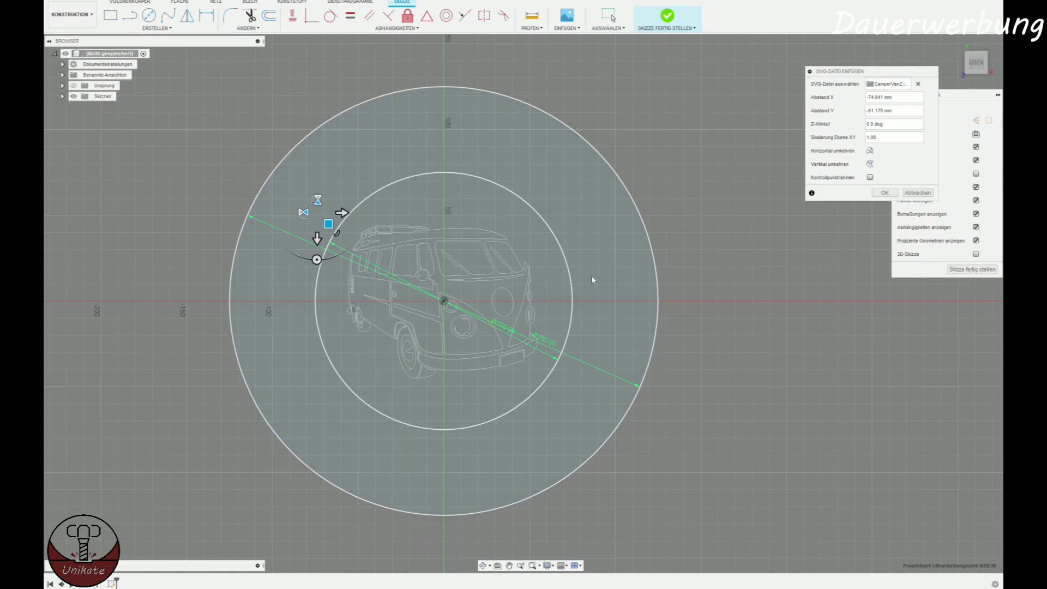
scroll(475, 300, "up", 1)
scroll(464, 323, "up", 1)
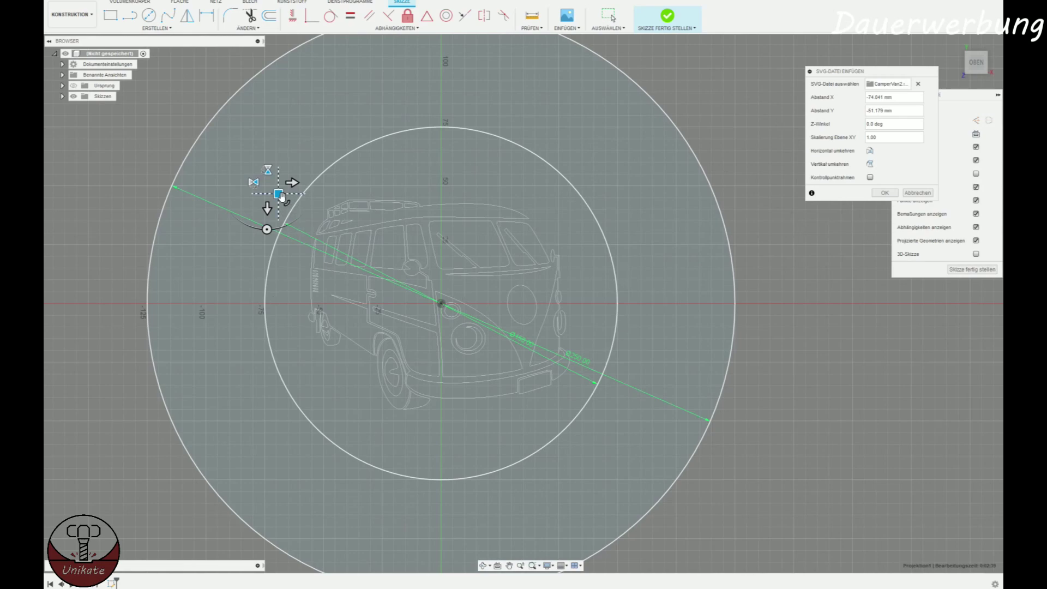
left_click_drag(288, 202, 242, 214)
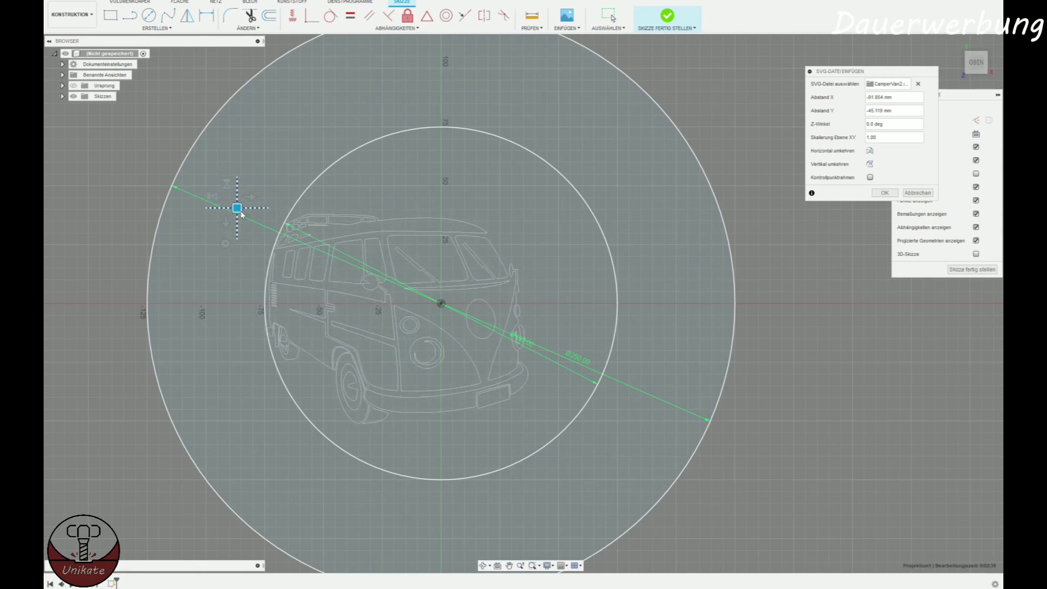
left_click_drag(243, 214, 278, 231)
mouse_move(274, 192)
left_mouse_down()
mouse_move(271, 160)
mouse_move(280, 164)
mouse_move(188, 126)
mouse_move(235, 142)
mouse_move(268, 176)
left_mouse_up()
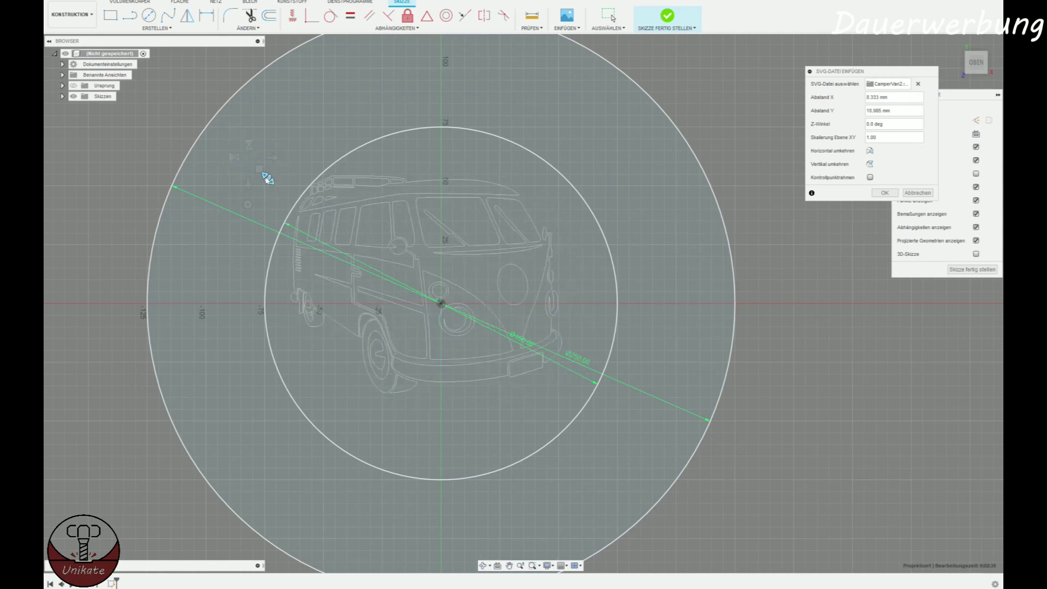
left_click_drag(268, 189, 270, 185)
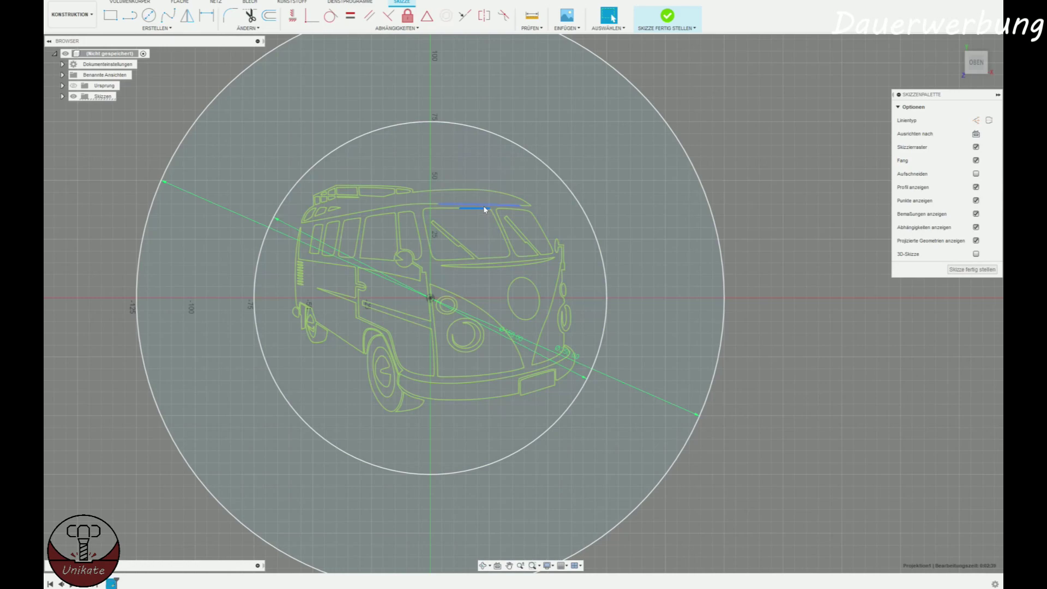
left_click(484, 207)
left_click_drag(350, 173, 478, 375)
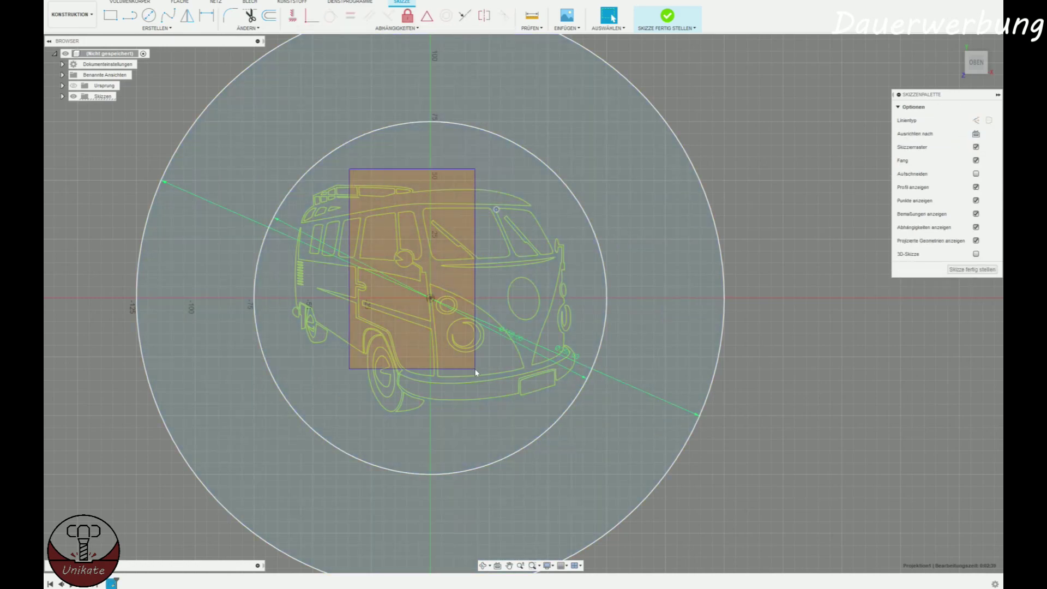
key("Escape")
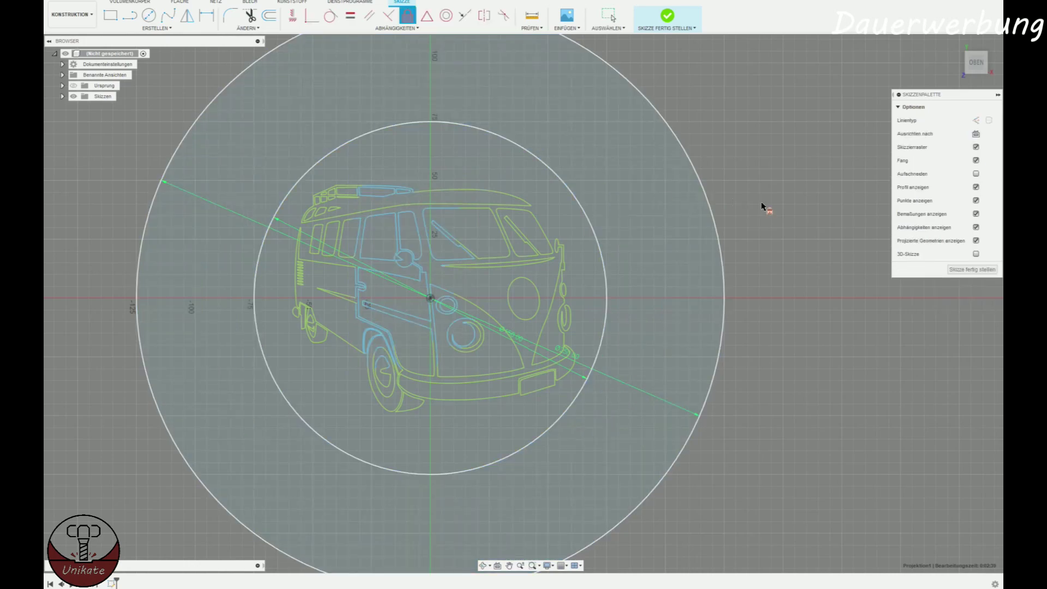
left_click(382, 260)
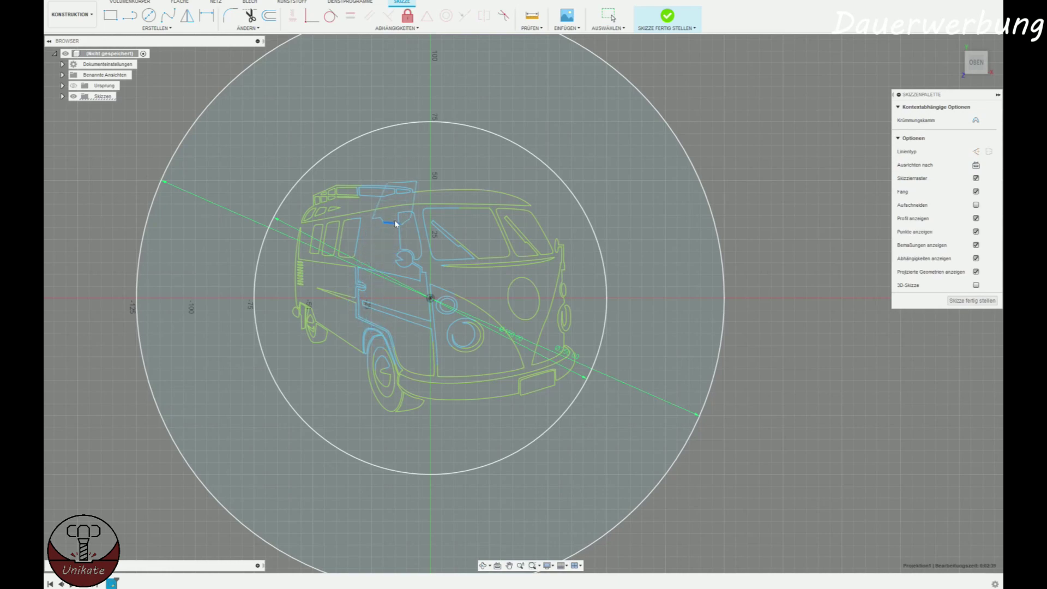
left_click_drag(394, 221, 397, 197)
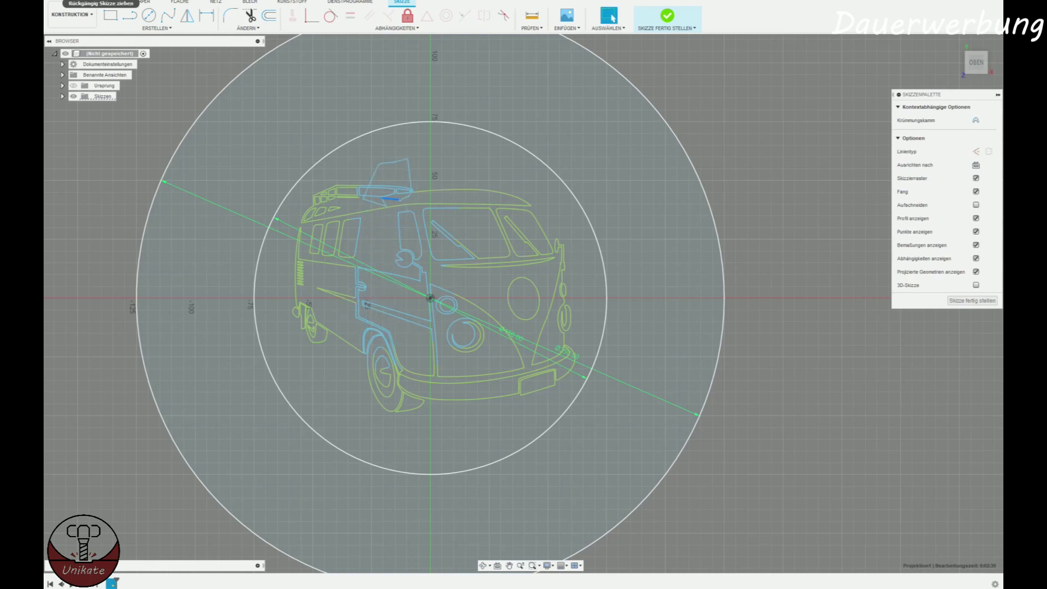
key("ctrl+z")
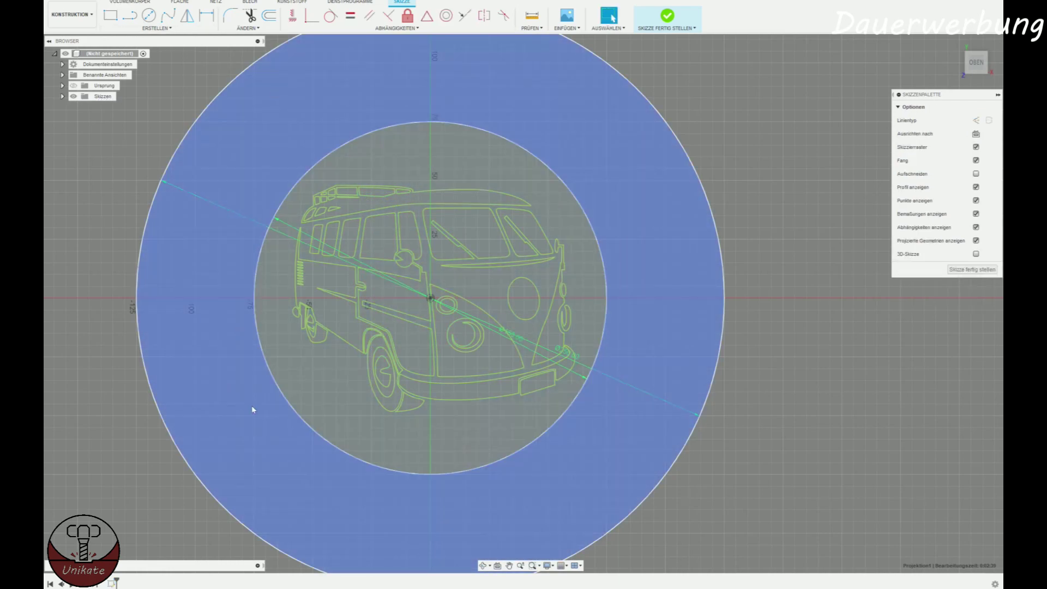
left_click(286, 400)
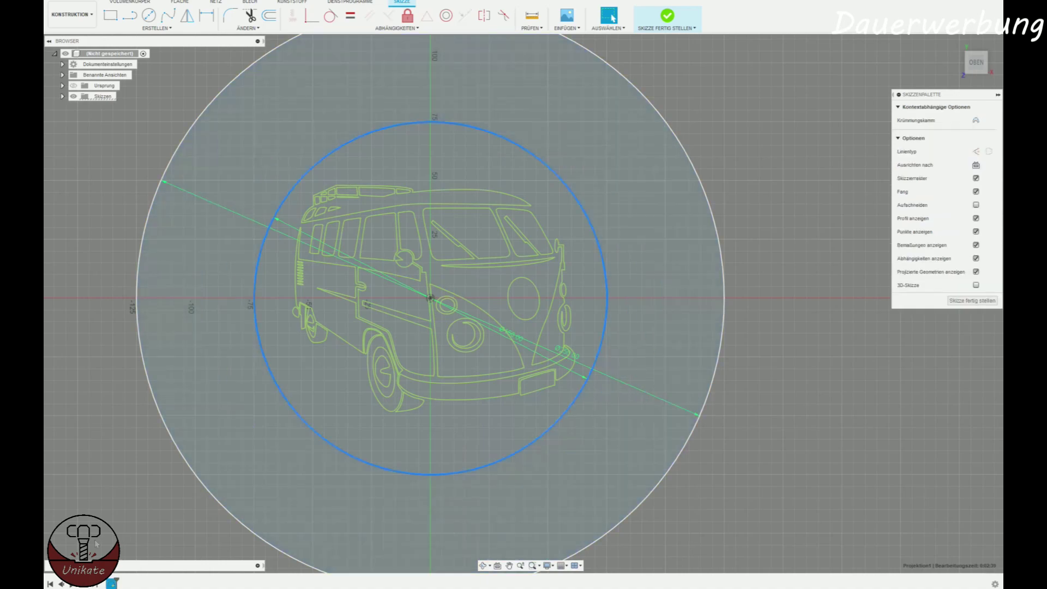
Step: Offset the inner circle inward by about 4.2 mm
left_click(269, 15)
left_click_drag(285, 404, 295, 396)
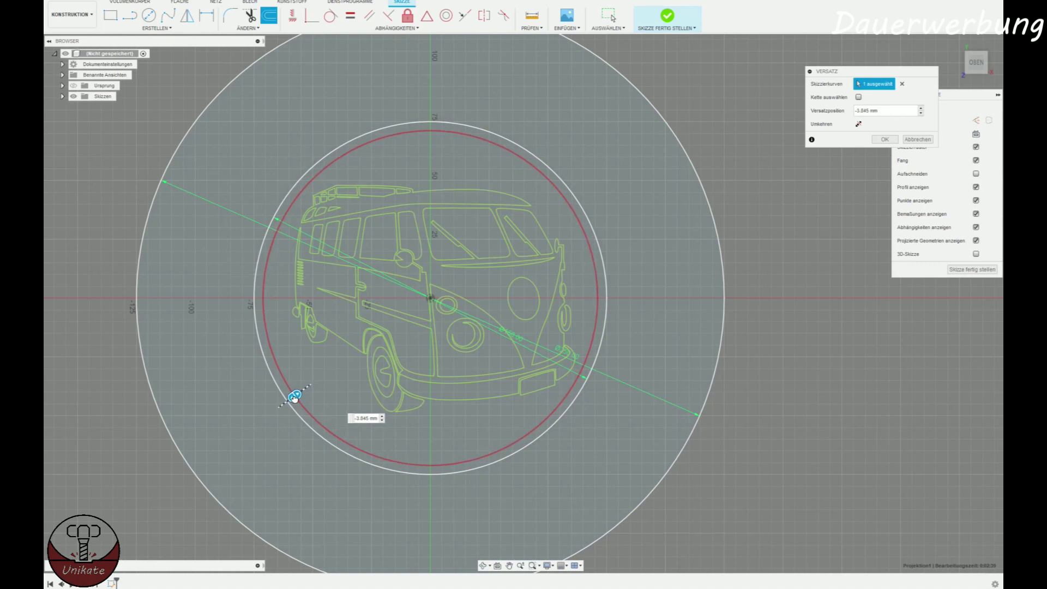
left_click_drag(295, 396, 295, 394)
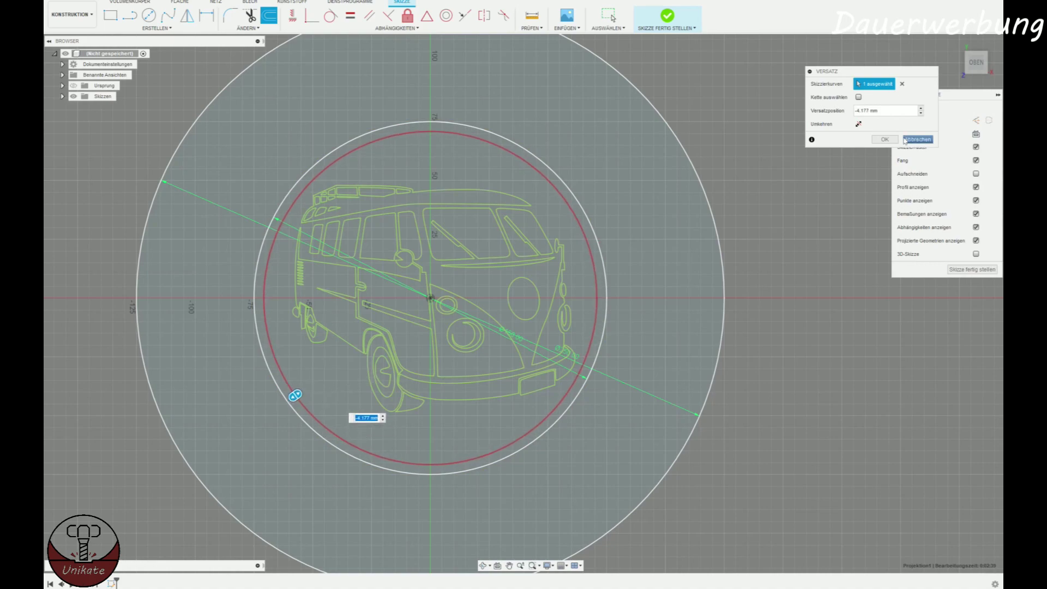
left_click(884, 139)
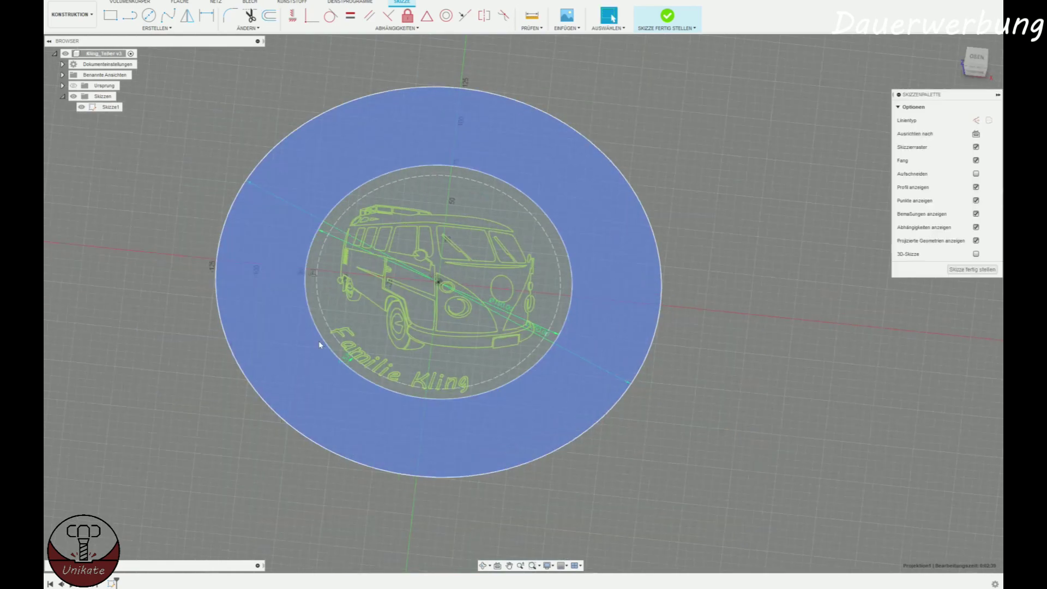
scroll(327, 349, "up", 5)
scroll(370, 382, "up", 3)
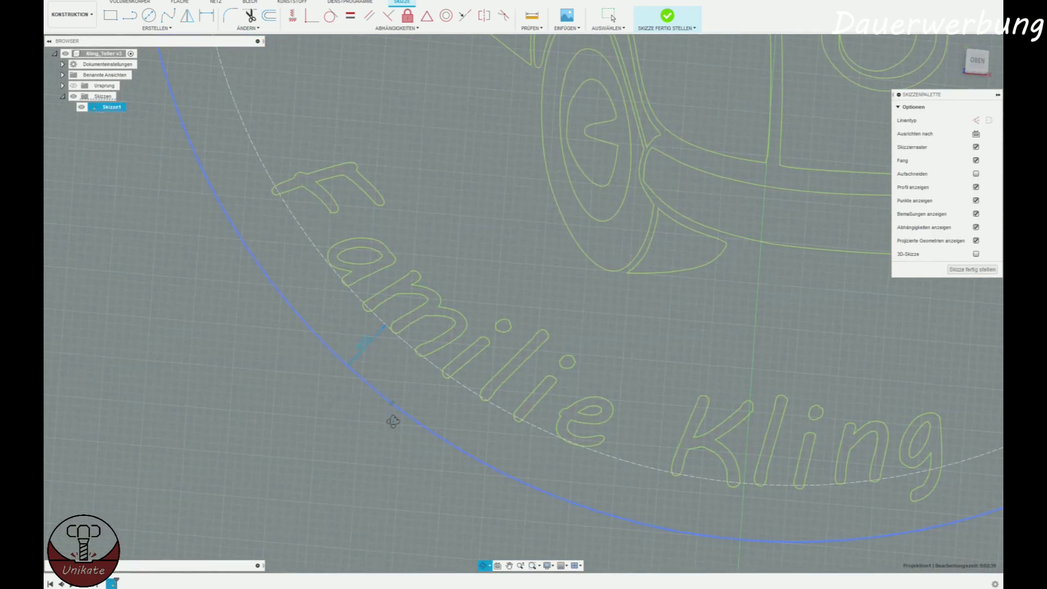
left_click(976, 59)
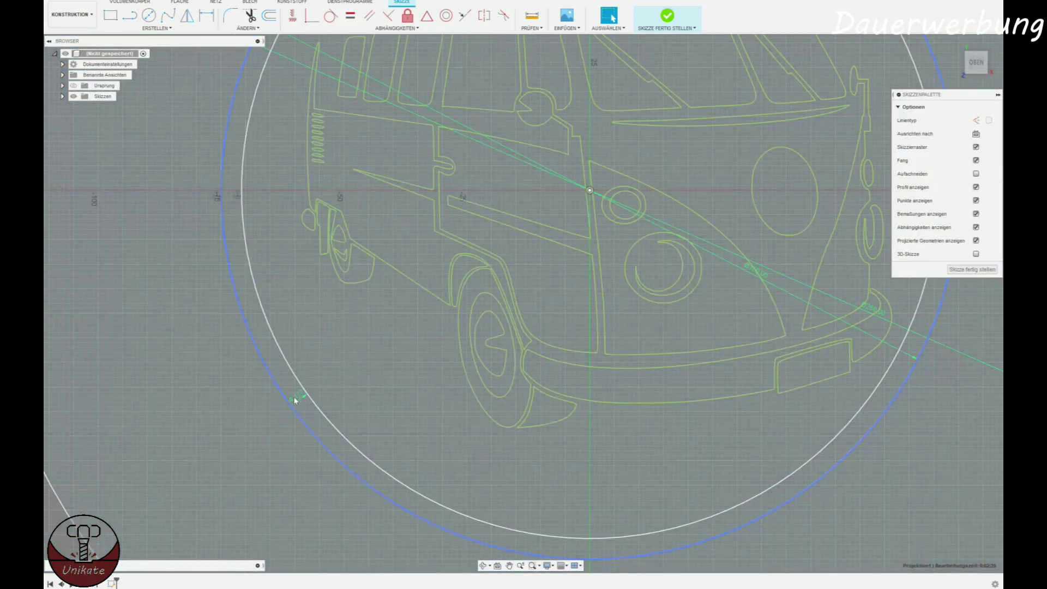
Step: Finalise the offset circle and convert it to dashed construction geometry
key("BackSpace")
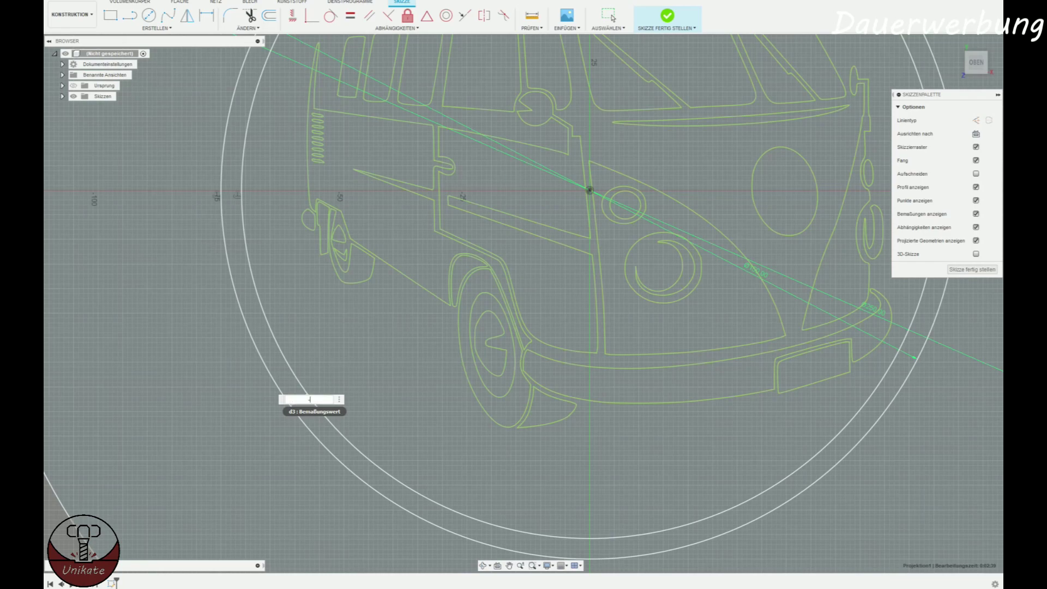
key("Return")
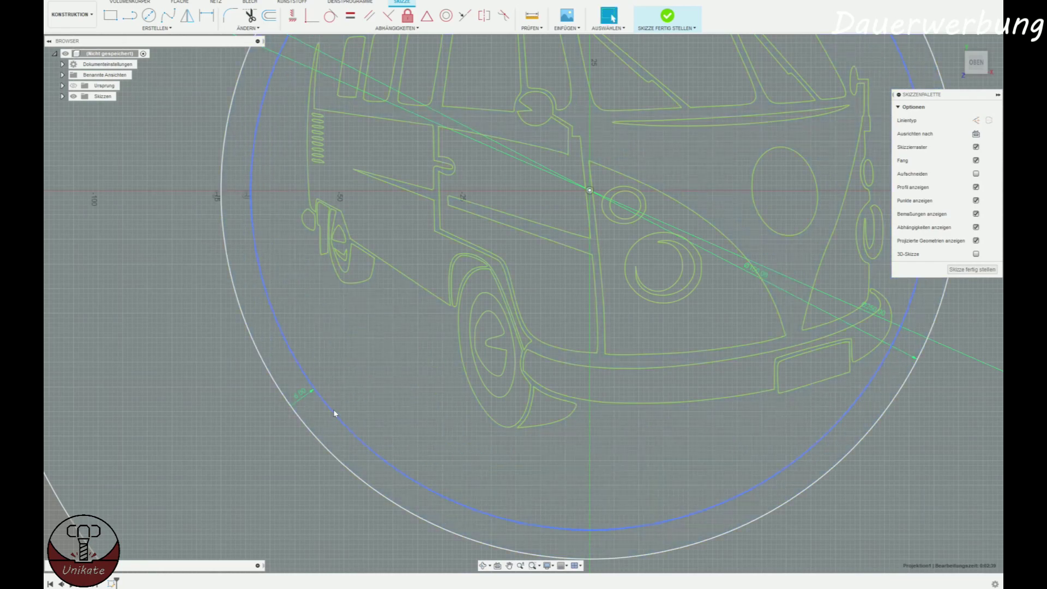
scroll(625, 454, "down", 2)
middle_click_drag(622, 439, 516, 447)
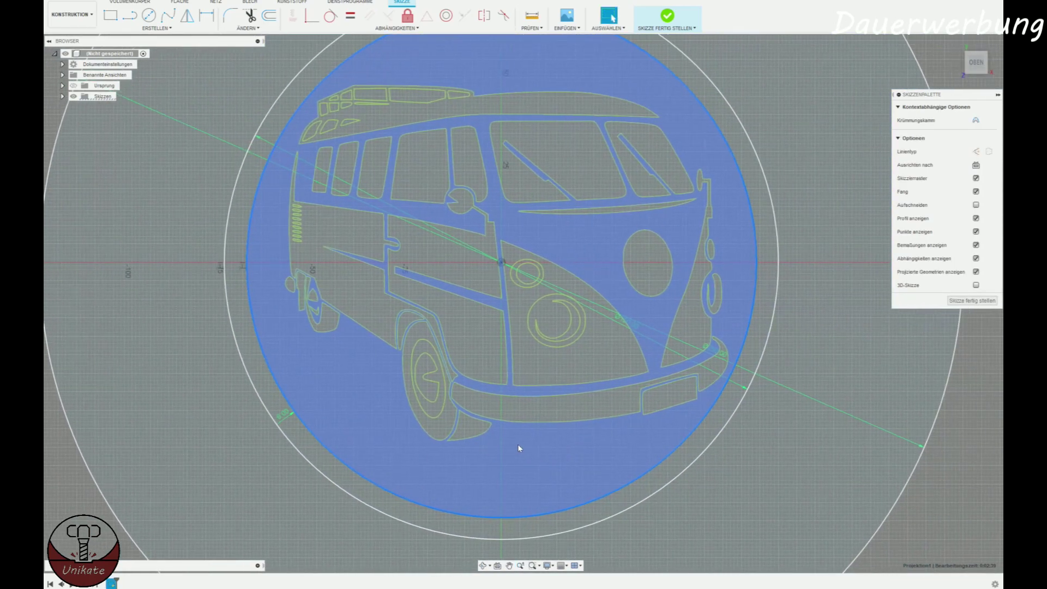
key("x")
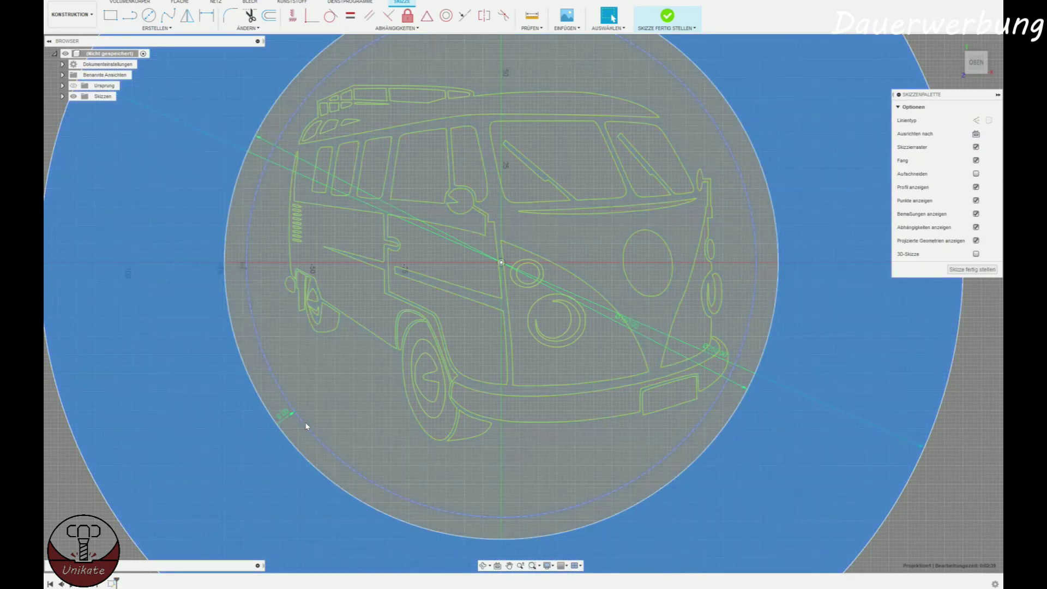
scroll(306, 426, "down", 2)
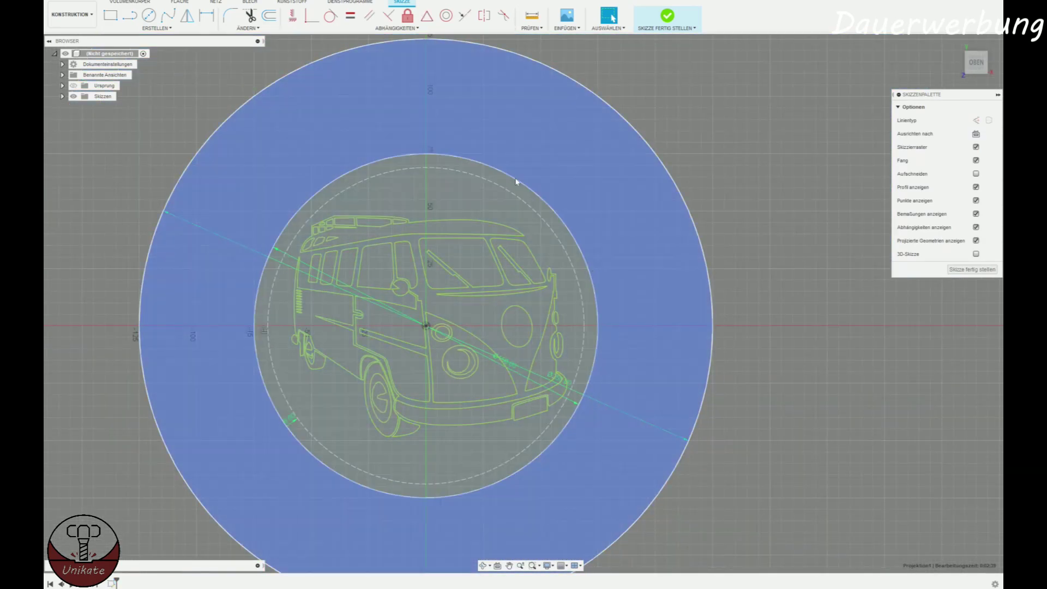
middle_click_drag(227, 467, 272, 434)
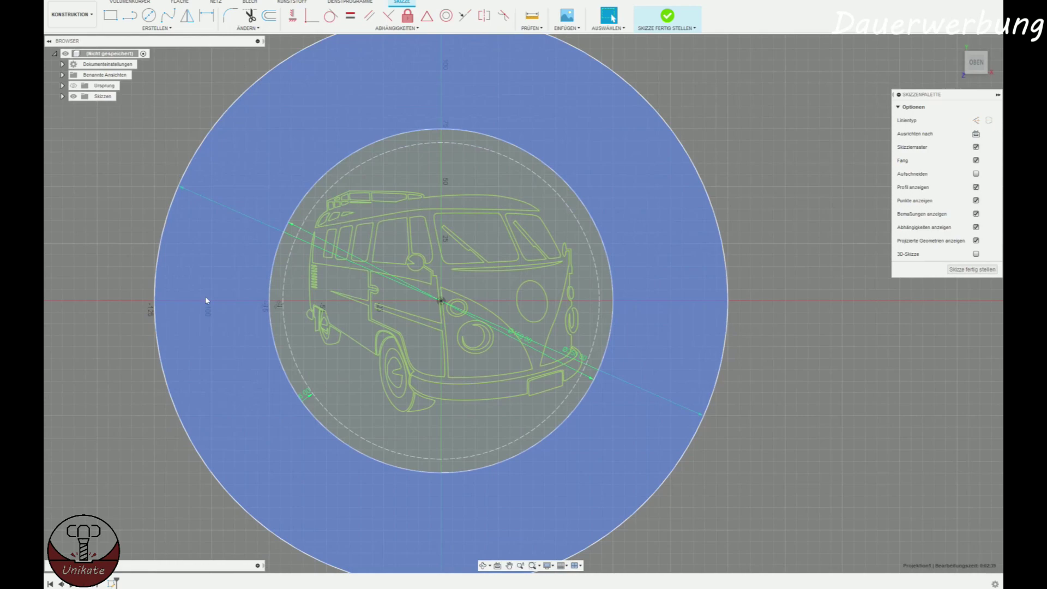
Step: Add text 'Familie' on the dashed circle path, placed inside and flipped
left_click(148, 15)
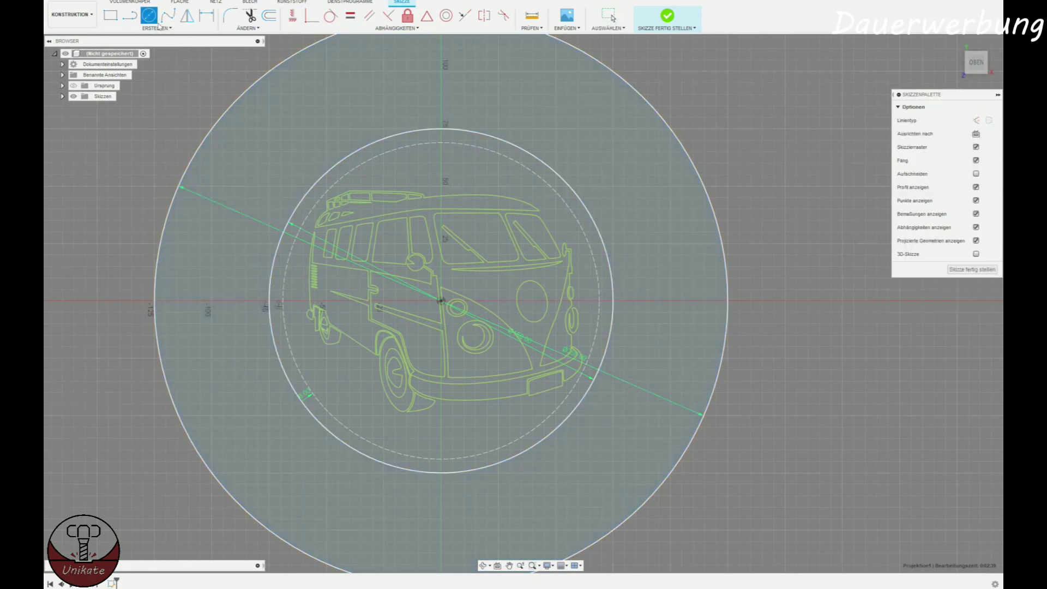
left_click(157, 29)
left_click(135, 137)
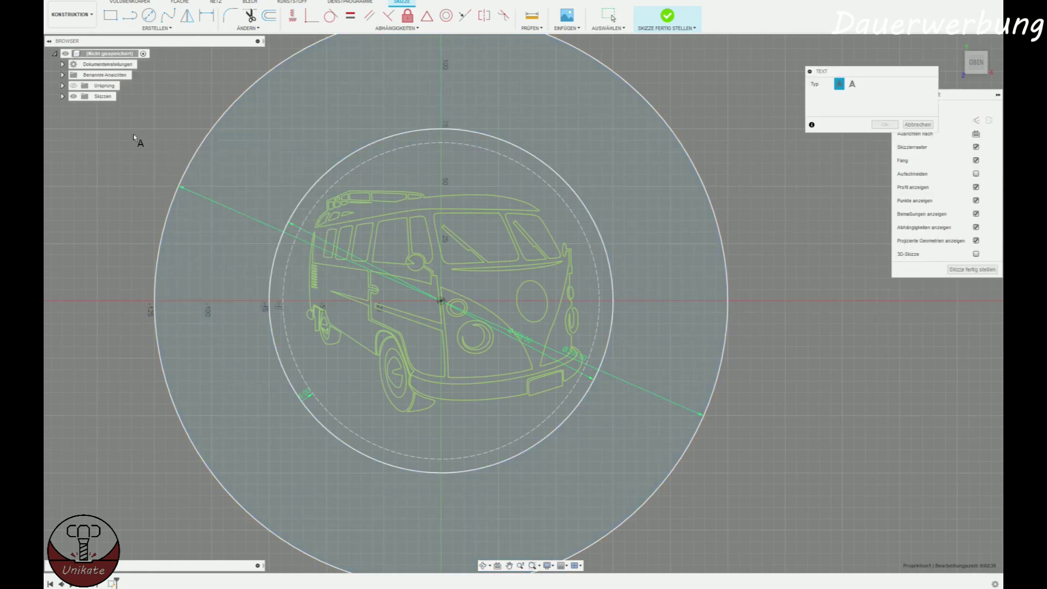
left_click(852, 83)
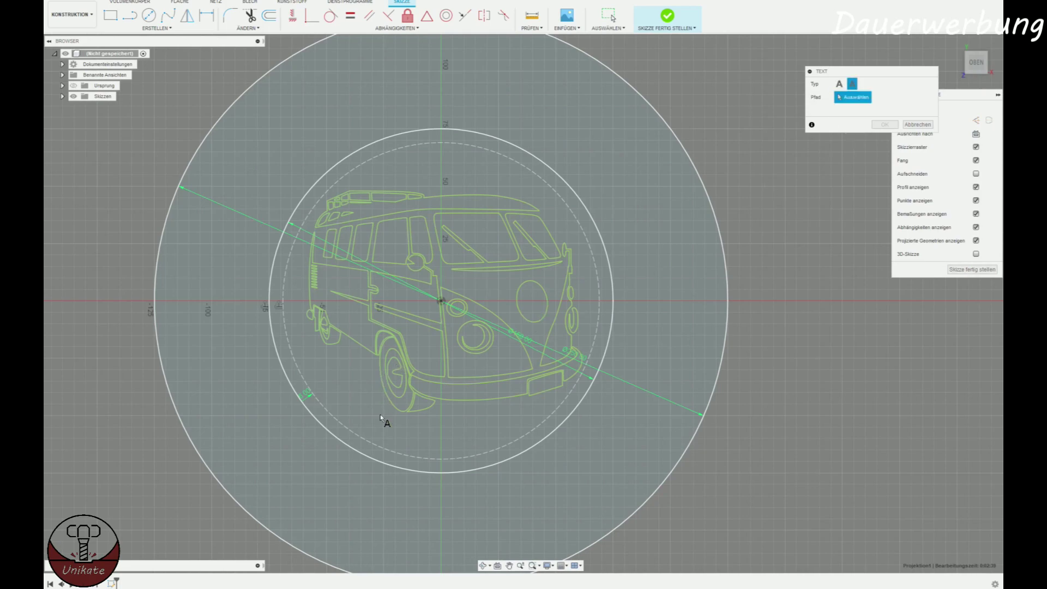
left_click(359, 437)
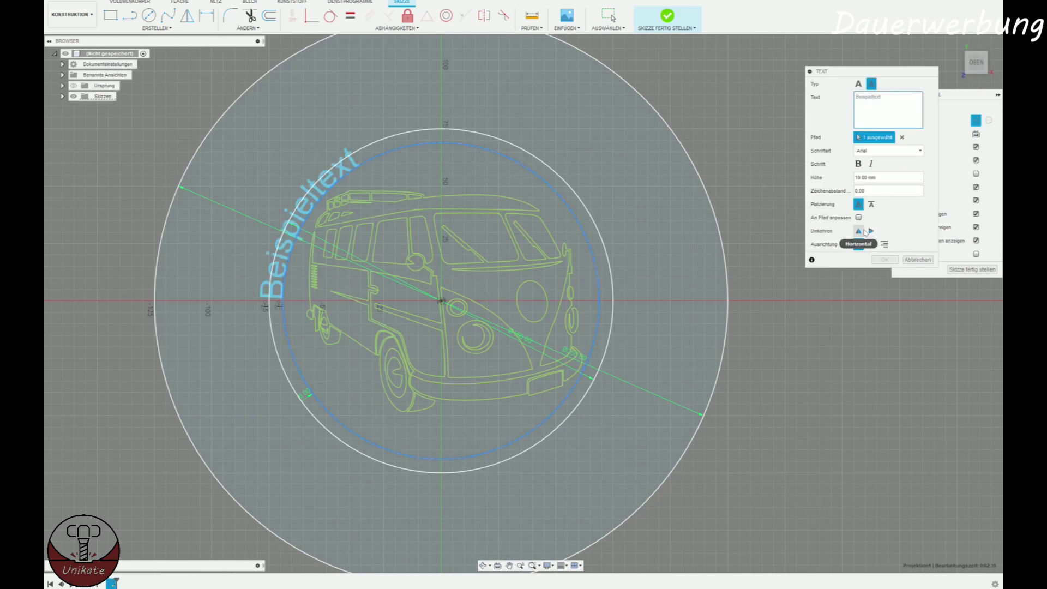
left_click(871, 205)
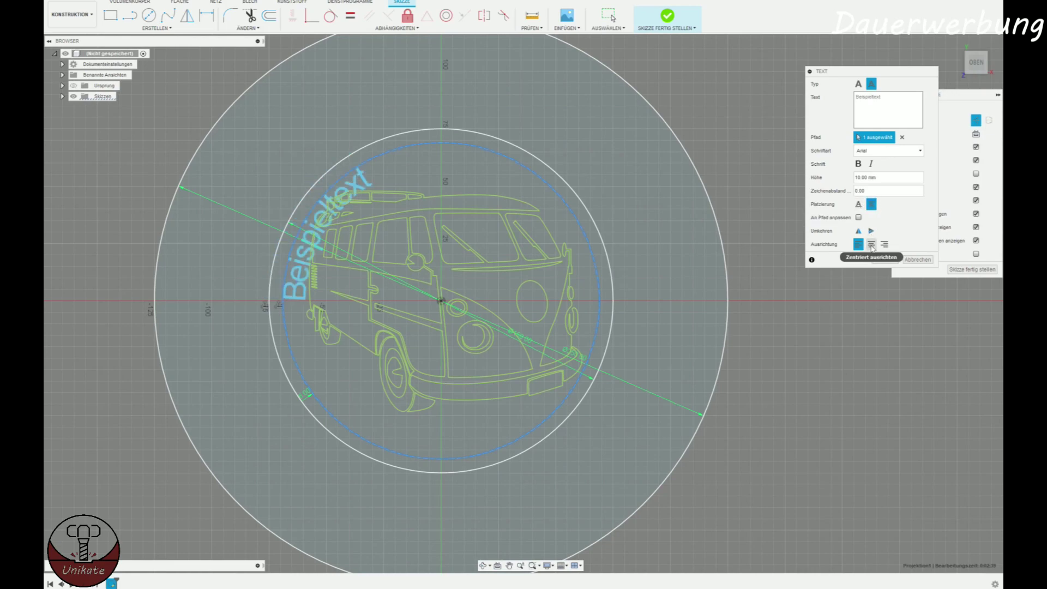
left_click(859, 231)
left_click(870, 233)
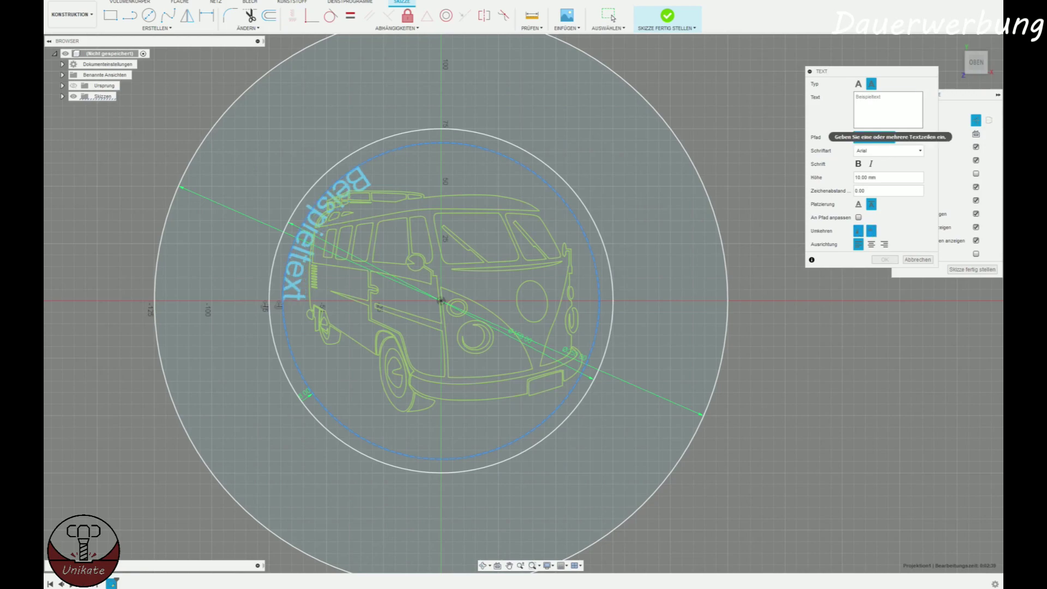
type("Famili")
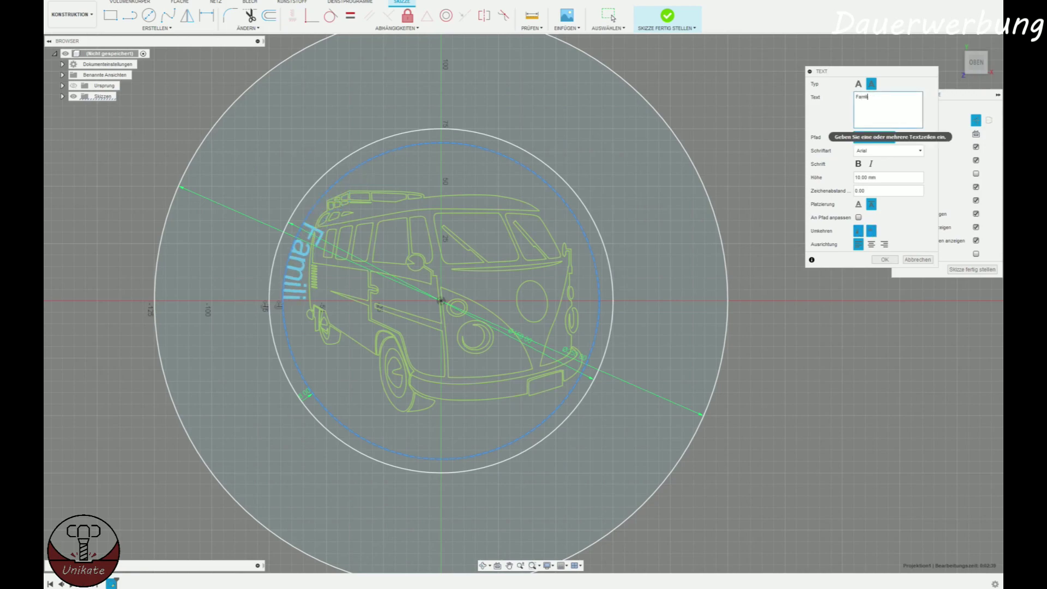
type("e")
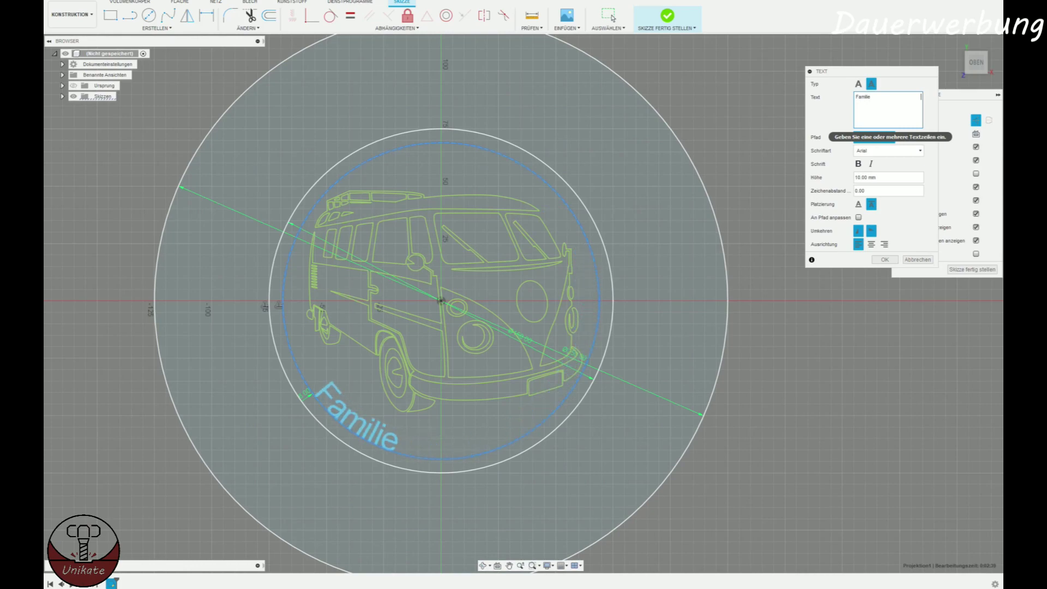
Step: Set the text font to MV Boli with 15 mm height and finish the text
left_click(889, 150)
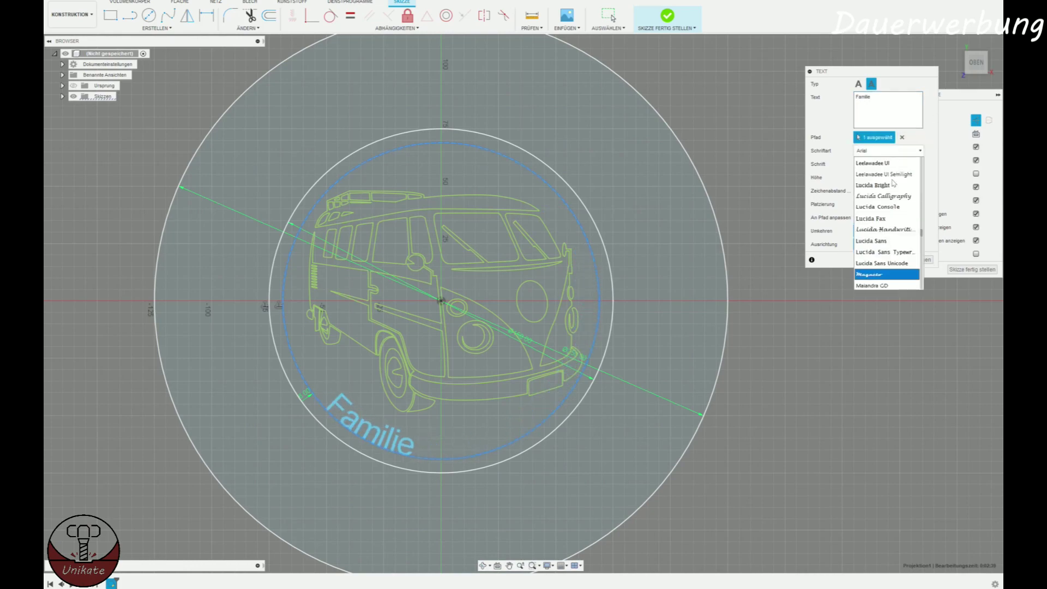
scroll(888, 218, "down", 3)
scroll(889, 229, "down", 3)
left_click(894, 252)
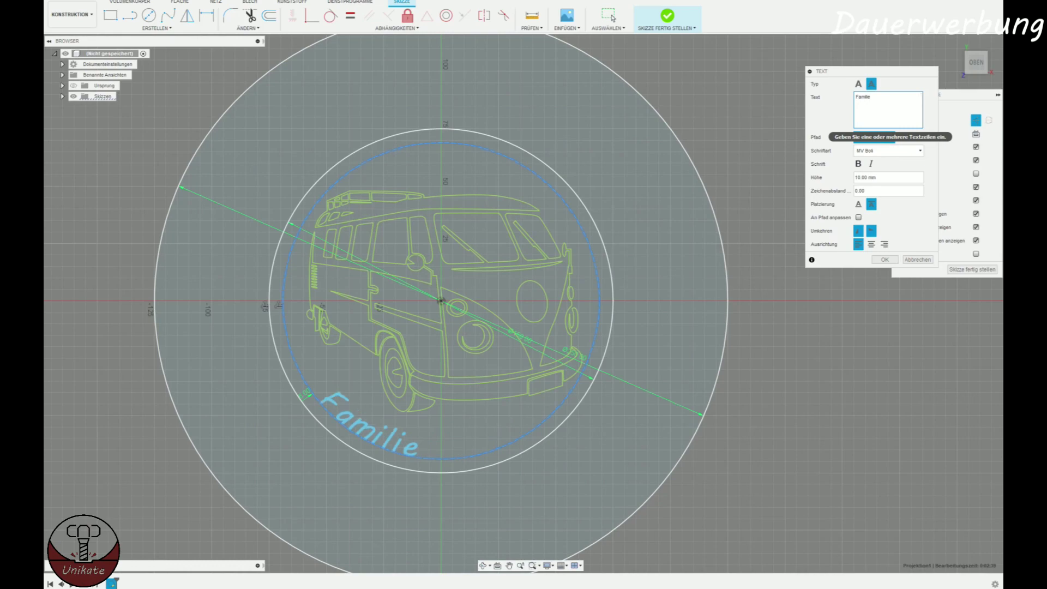
left_click(896, 183)
type("15")
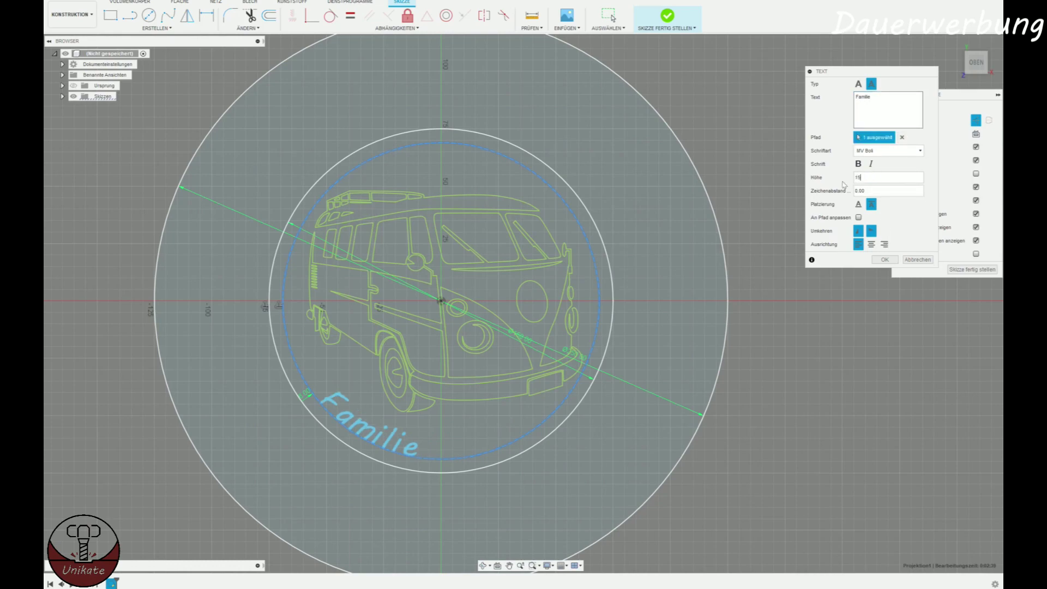
left_click(921, 96)
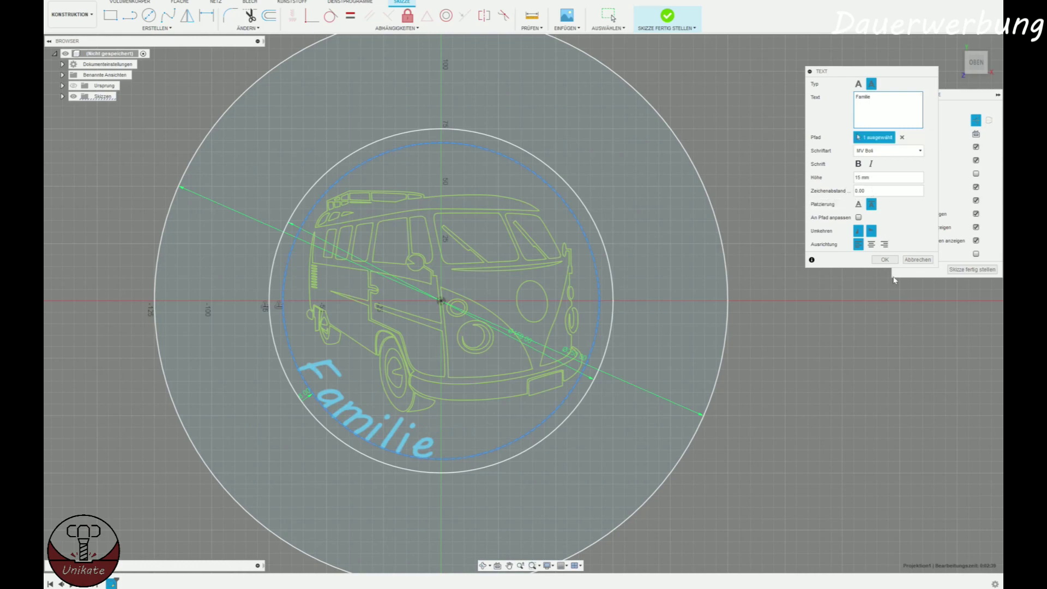
left_click(884, 260)
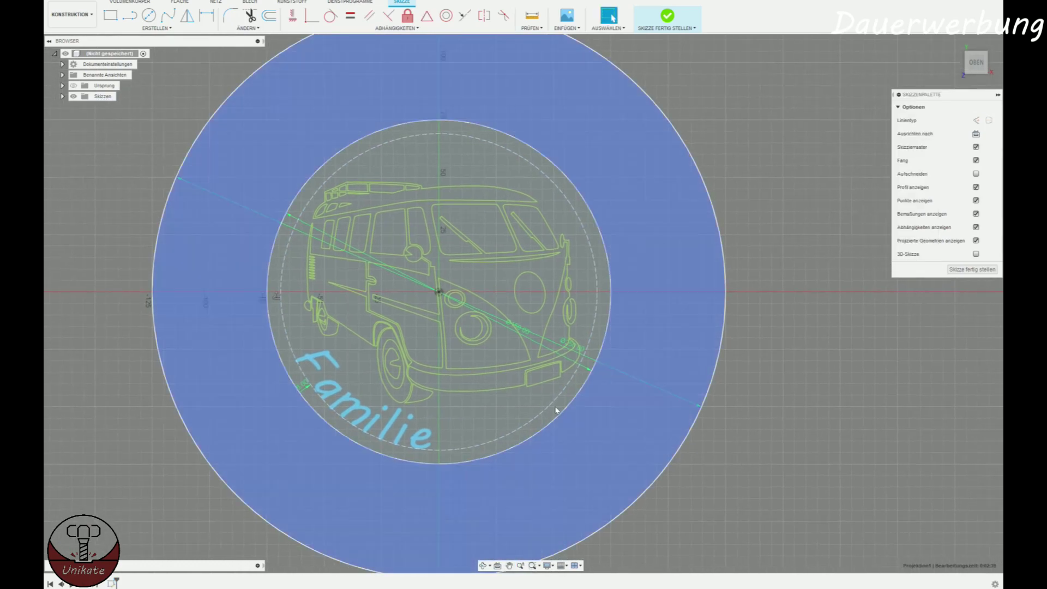
Step: Explode the 'Familie' text into plain sketch curves
left_click(350, 413)
right_click(352, 413)
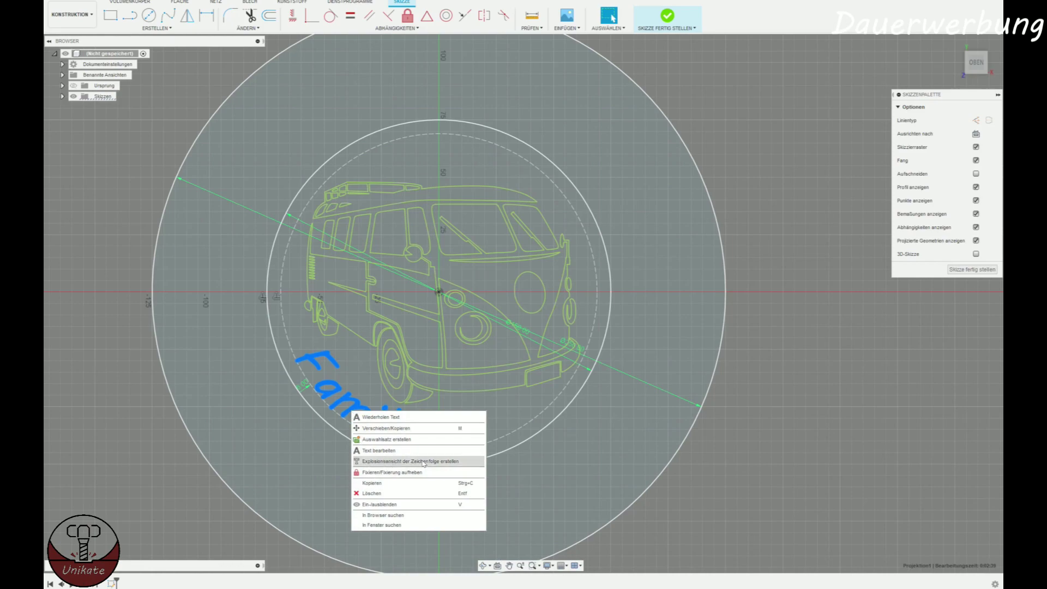
left_click(423, 461)
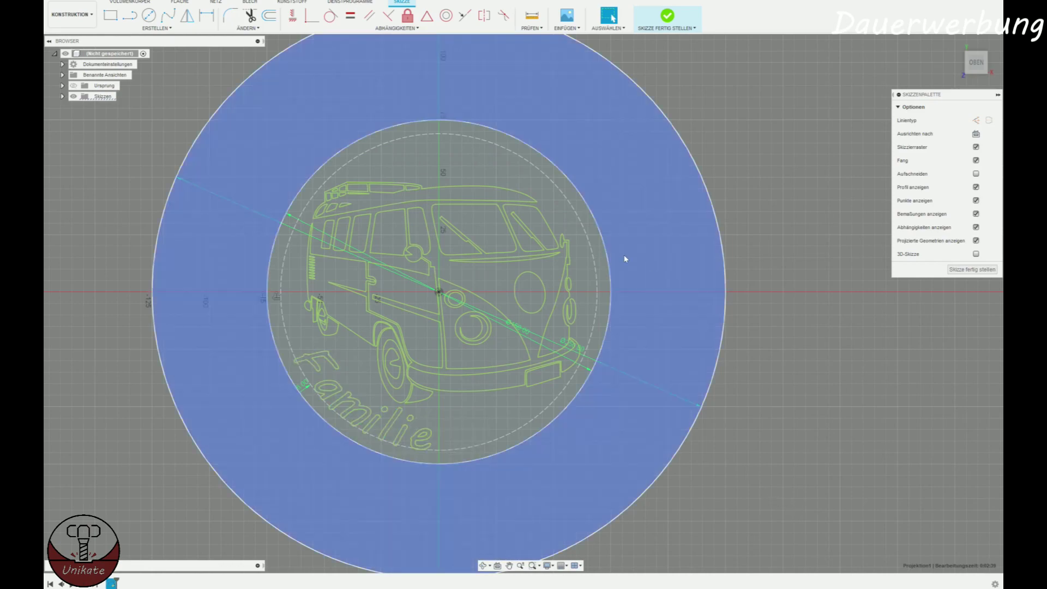
scroll(531, 339, "up", 2)
scroll(708, 409, "down", 2)
Step: Reframe the plate in top view and switch to the FERTIGEN manufacturing workspace
left_click(708, 409)
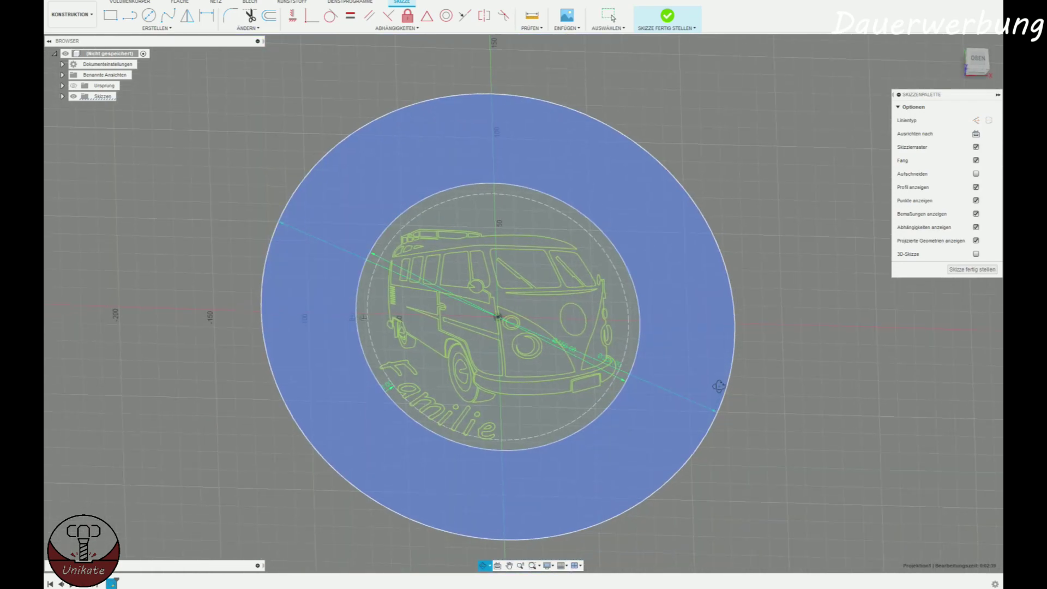
mouse_move(707, 409)
middle_mouse_down("shift")
mouse_move(694, 383)
mouse_move(709, 390)
middle_mouse_up("shift")
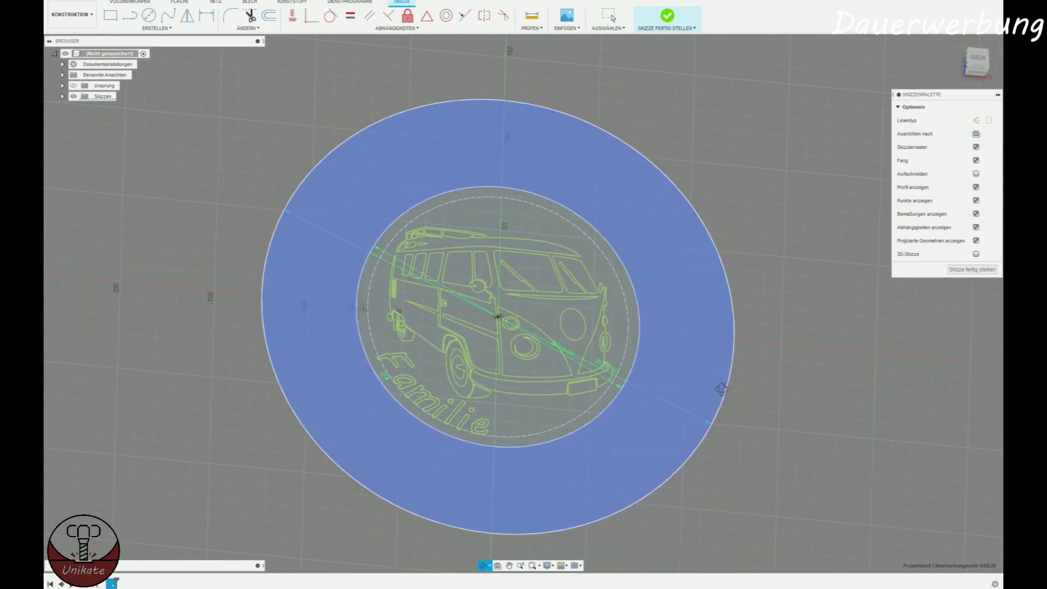
left_click(814, 391)
left_click(725, 379)
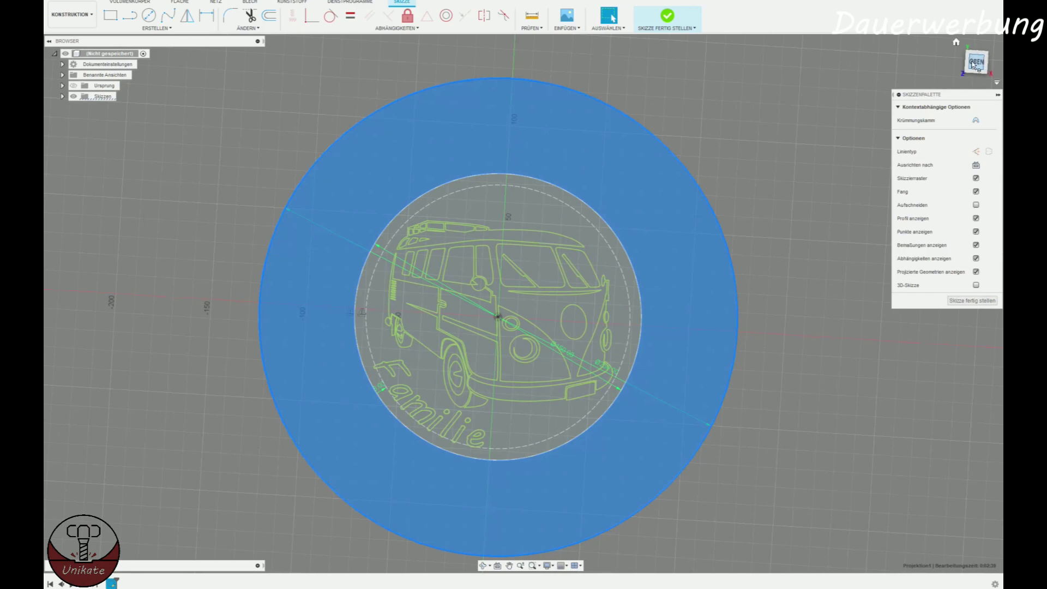
middle_click_drag(757, 410, 729, 401)
key("Escape")
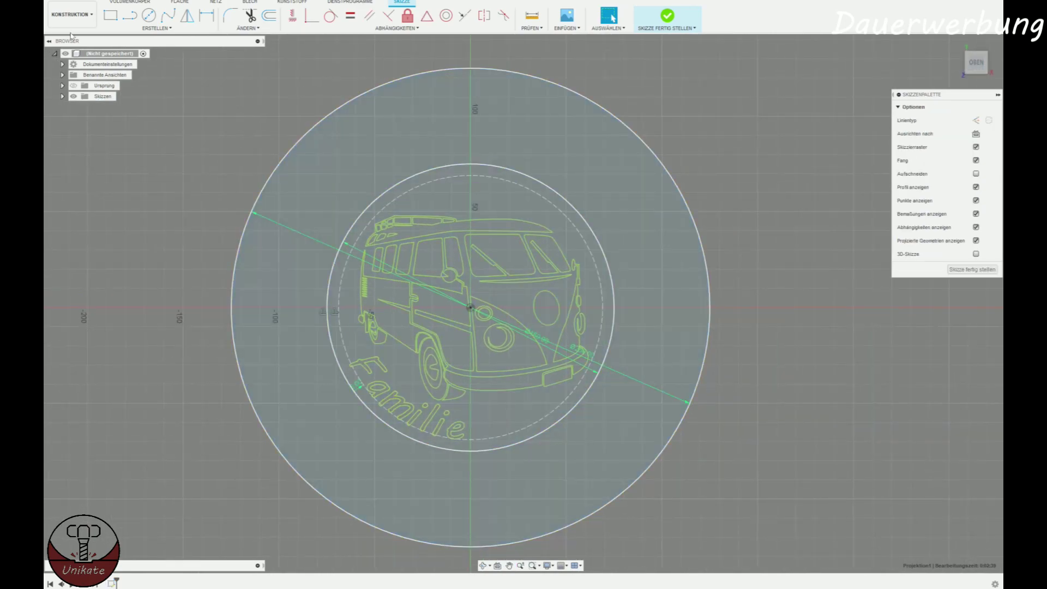
left_click(71, 14)
left_click(82, 93)
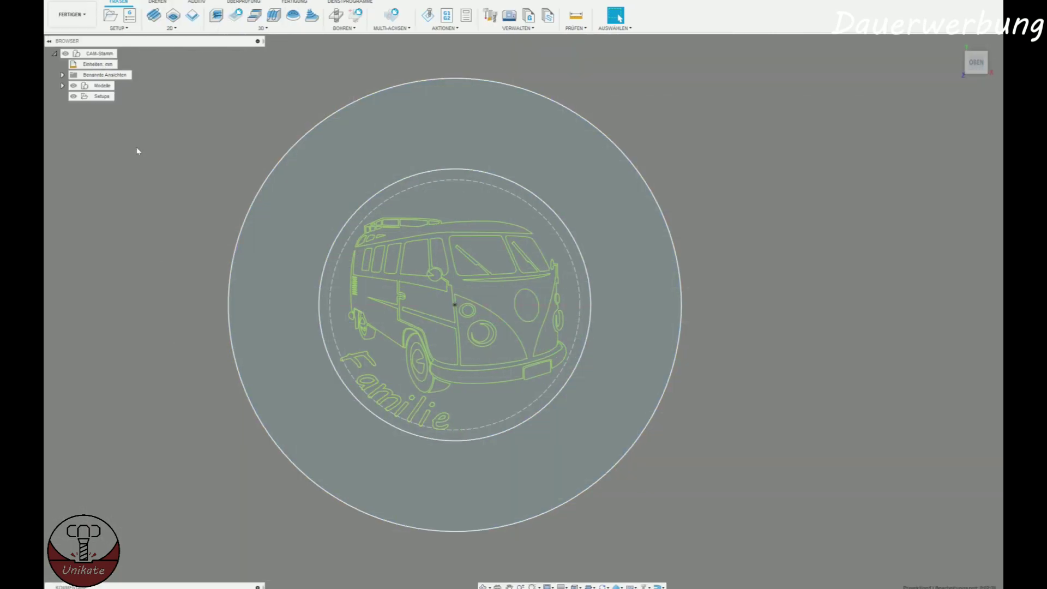
Step: Create a setup with relative box stock and 0 side stock offset
left_click(111, 17)
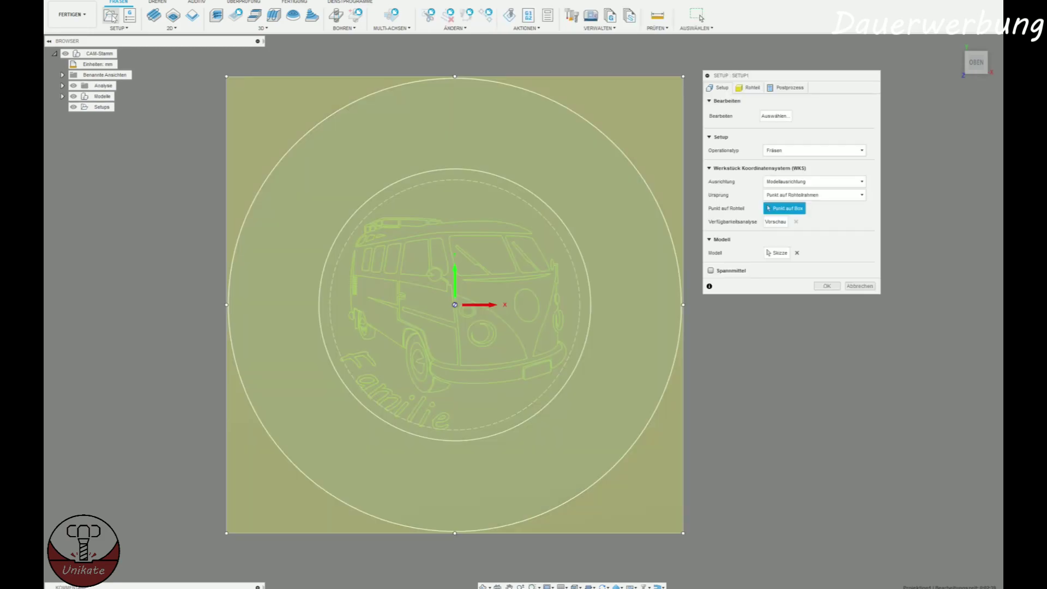
middle_click_drag(173, 137, 327, 217, "shift")
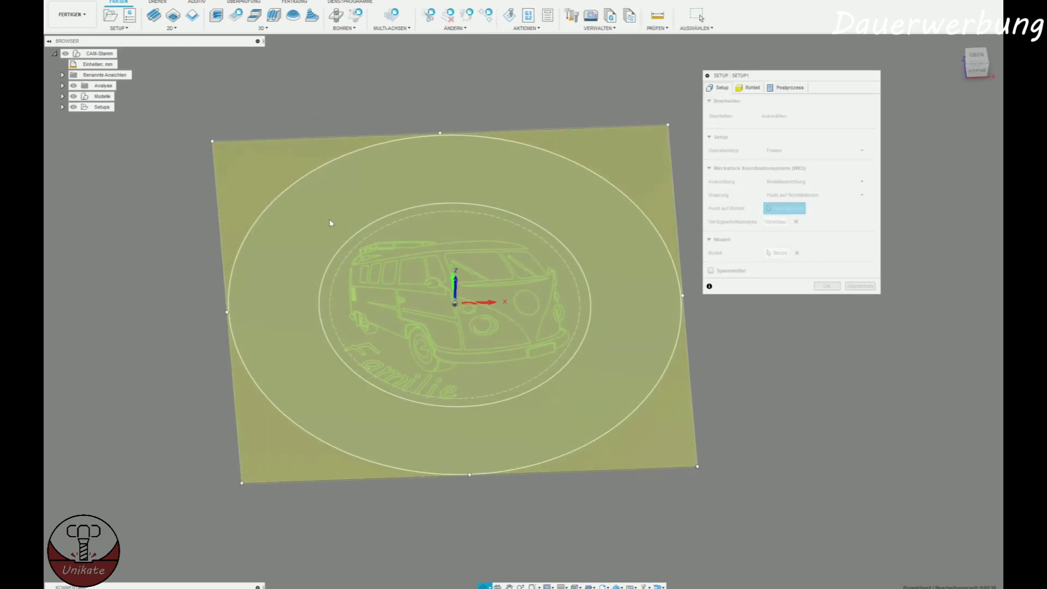
left_click(752, 91)
left_click(807, 114)
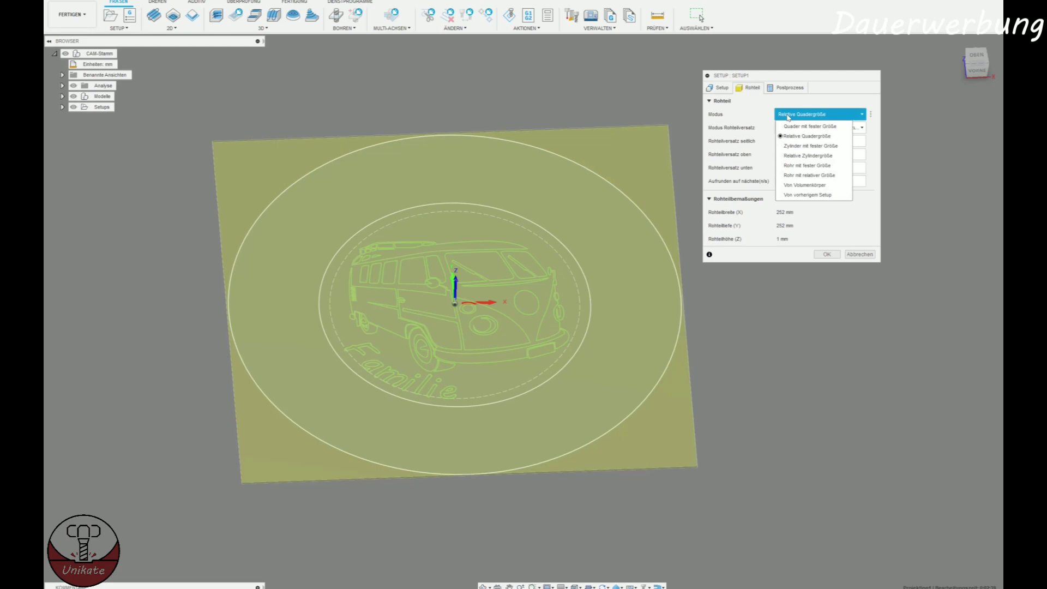
left_click(805, 136)
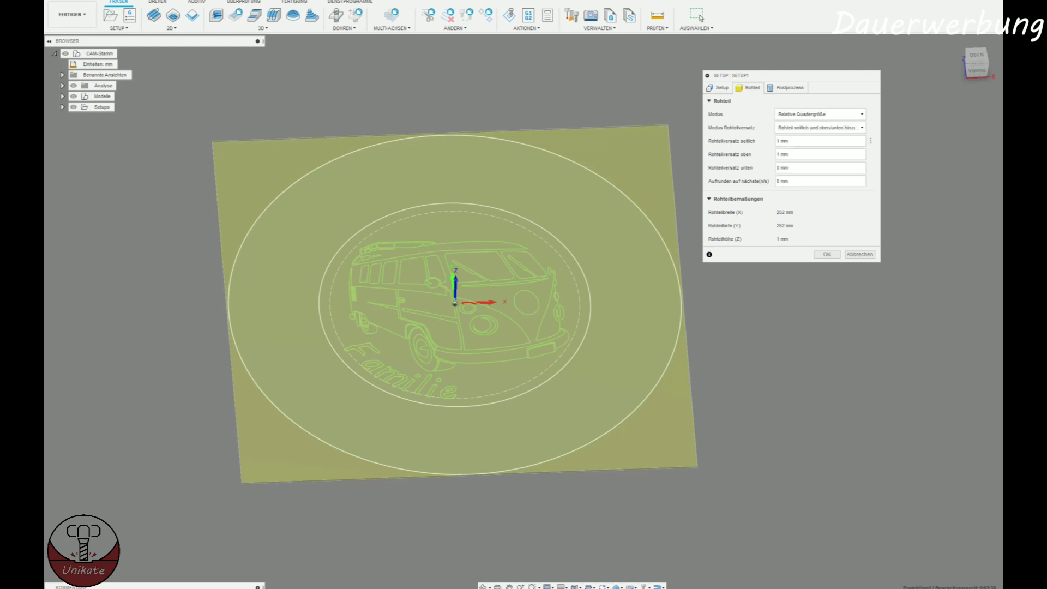
triple_click(782, 140)
triple_click(782, 141)
type("0")
key("Tab")
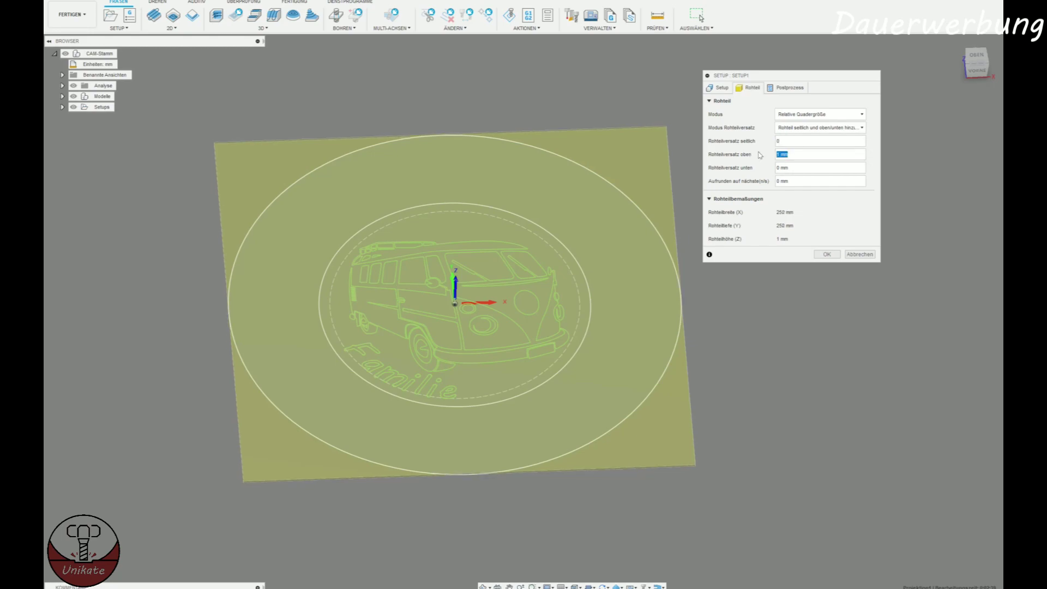
left_click(826, 254)
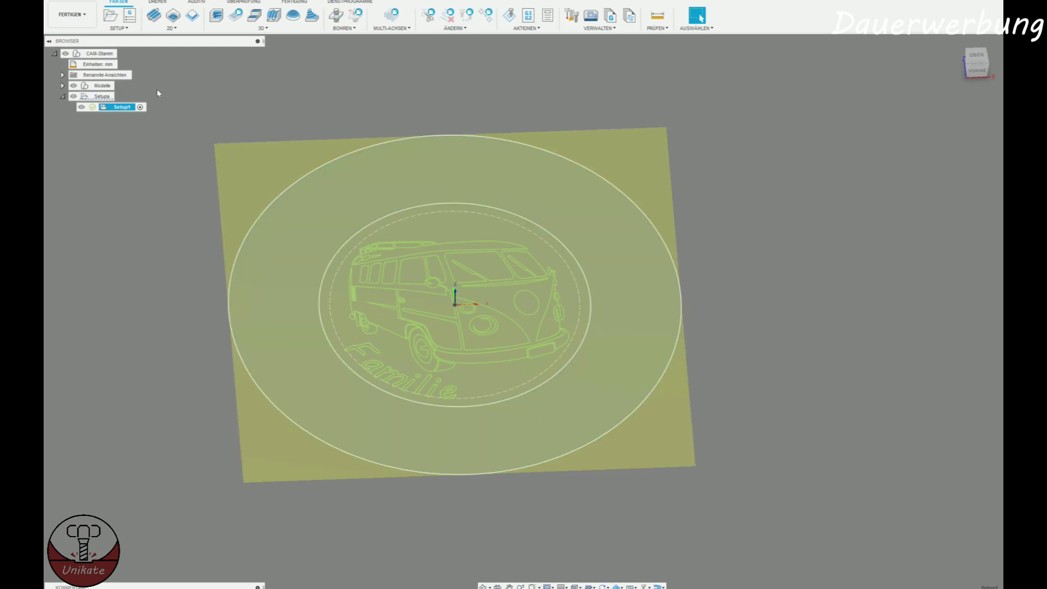
Step: Set Setup1's origin at the stock's bottom-left corner
double_click(121, 118)
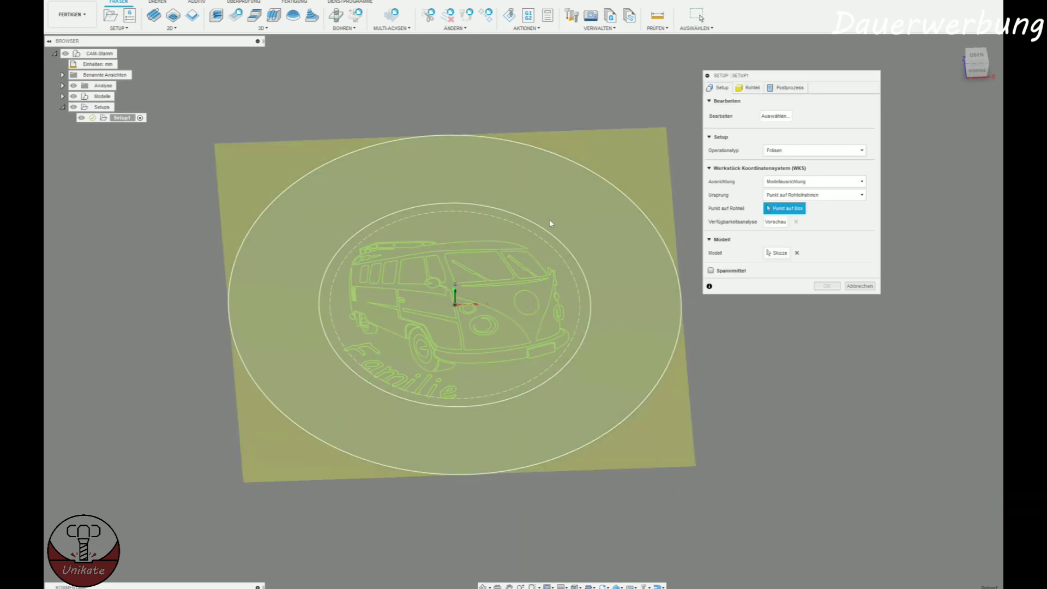
left_click(243, 482)
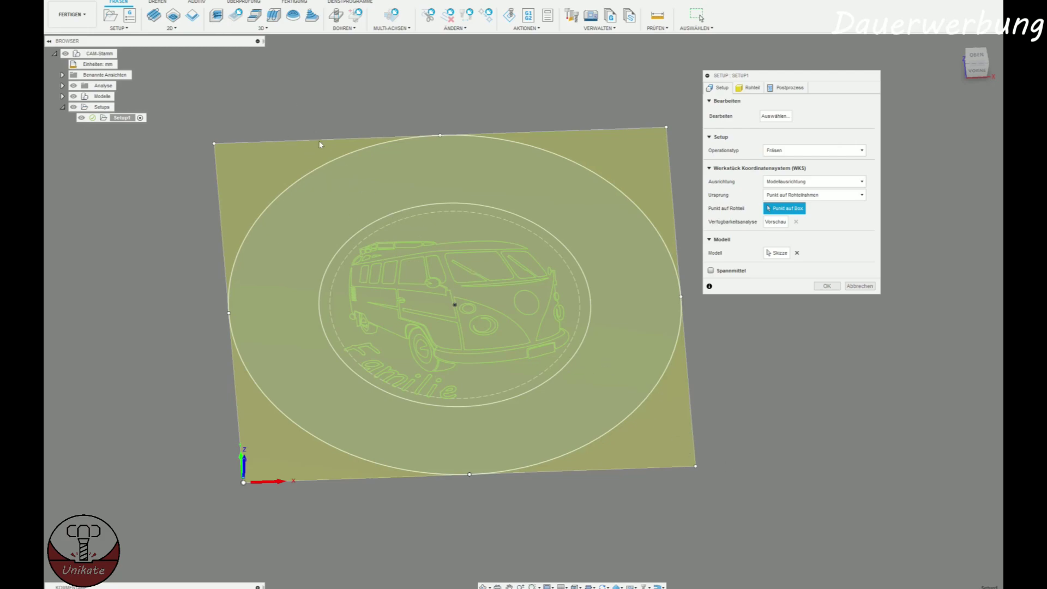
left_click(828, 286)
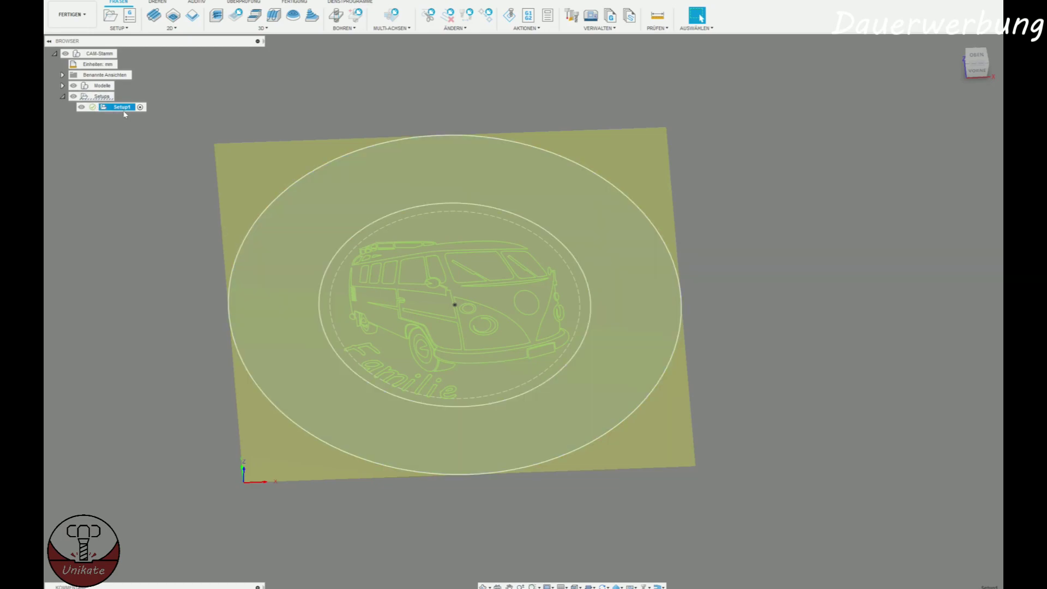
left_click(172, 29)
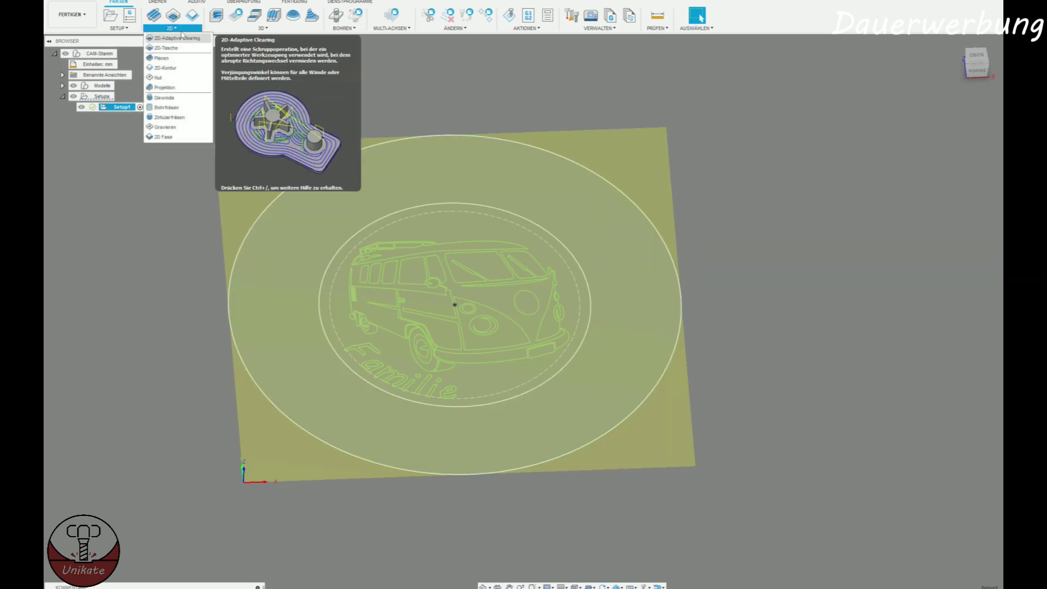
Step: Start a Projektion engraving and select the bus roof, windshield, door window and door chains
left_click(164, 87)
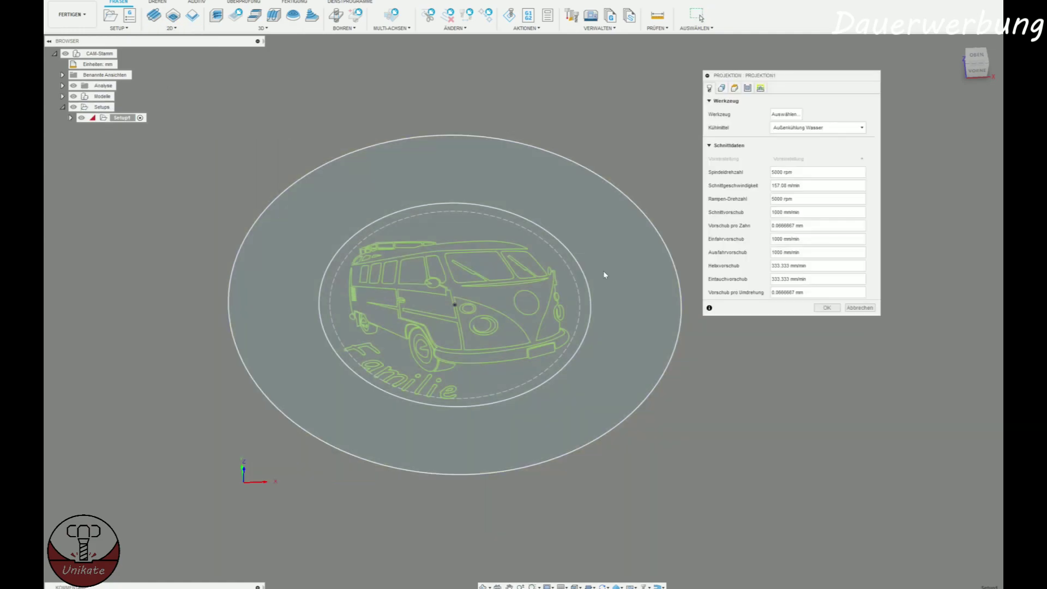
left_click(578, 168)
left_click(779, 114)
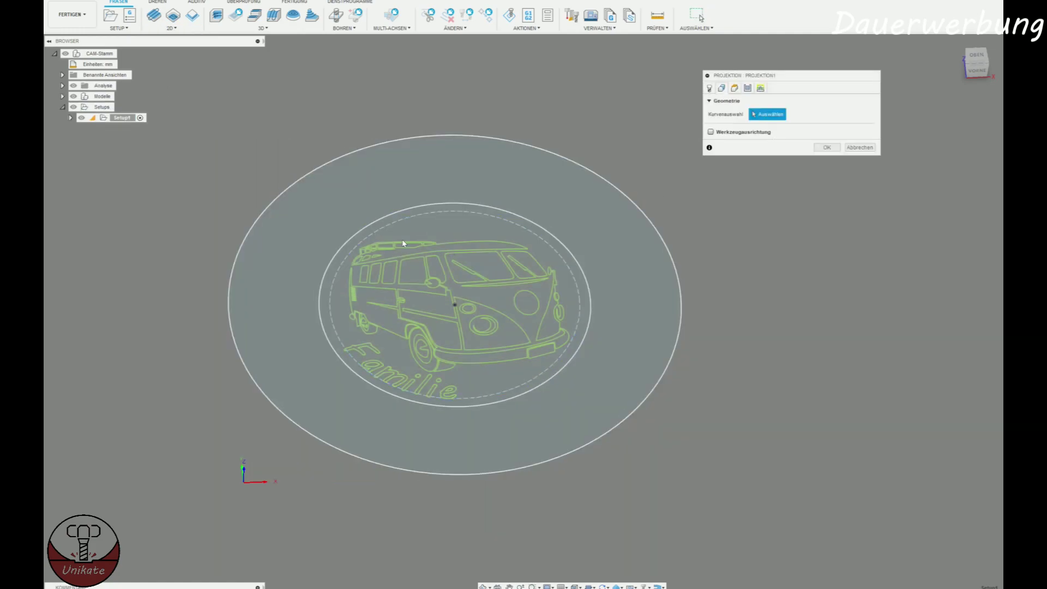
scroll(404, 251, "up", 2)
scroll(404, 250, "up", 2)
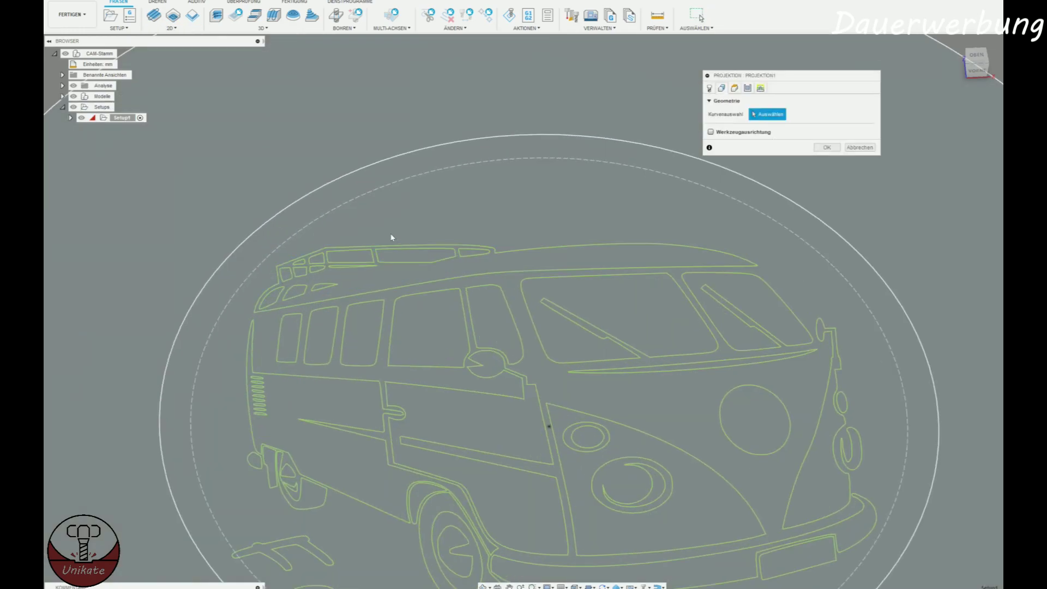
left_click(615, 245)
left_click(597, 329)
left_click(522, 360)
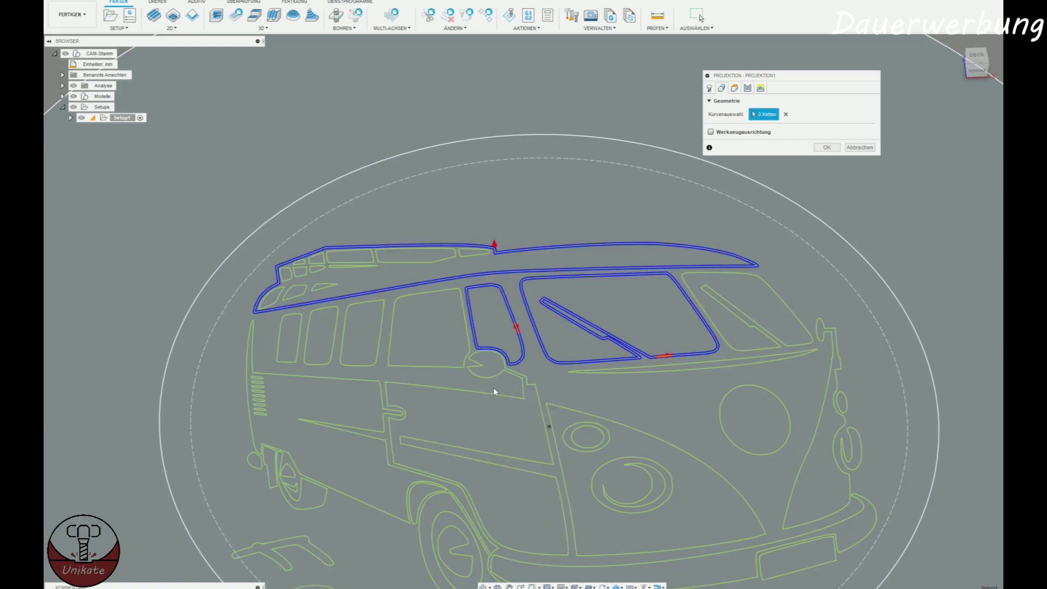
left_click(477, 402)
Step: Add the Familie letter outlines and both headlight circles to the engraving chains
middle_click_drag(479, 567, 437, 372)
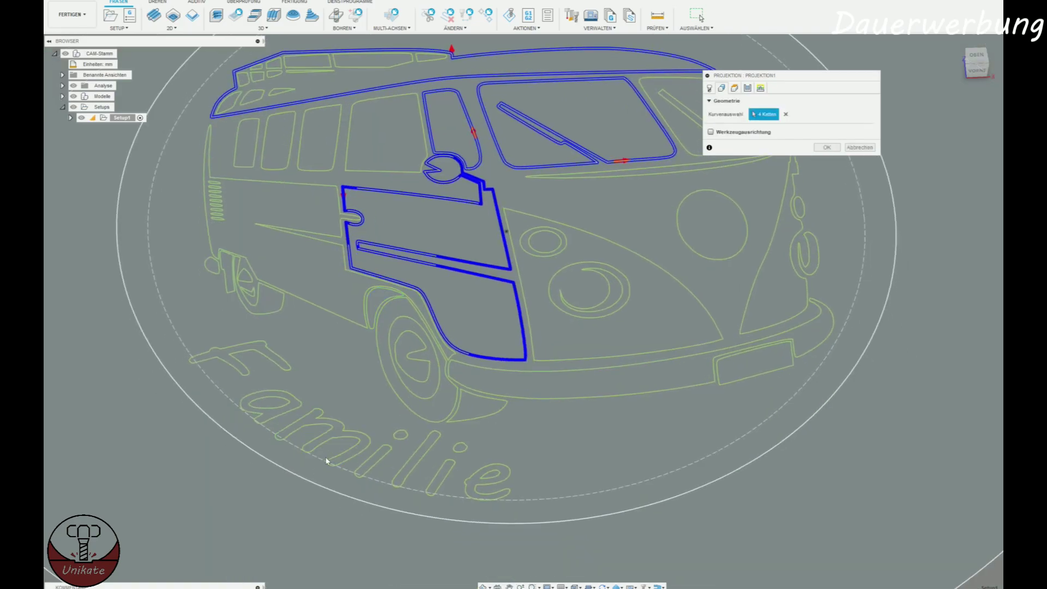
left_click(382, 450)
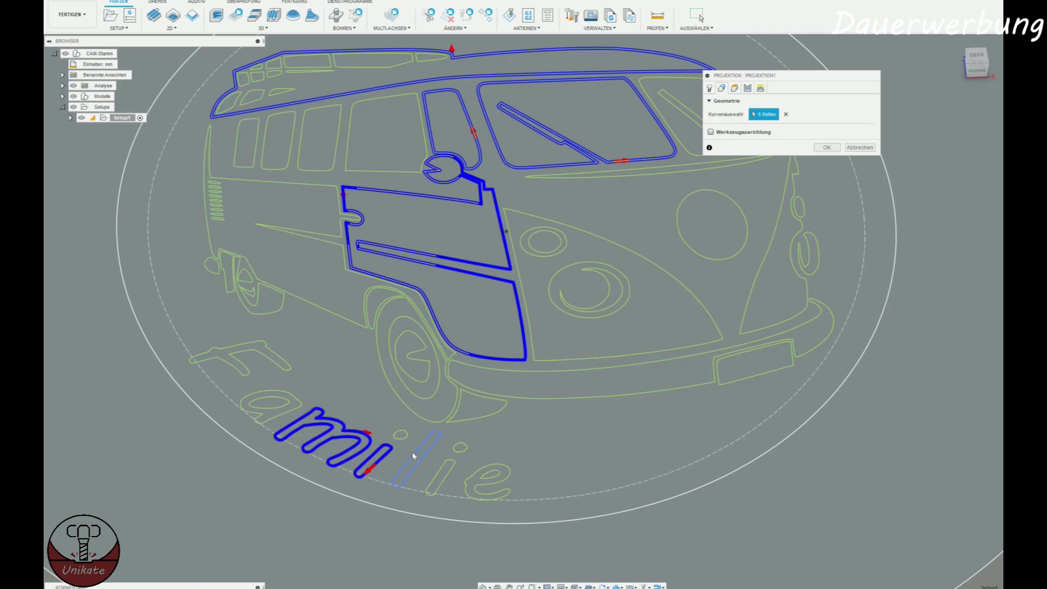
left_click(412, 451)
left_click(447, 474)
scroll(527, 393, "down", 5)
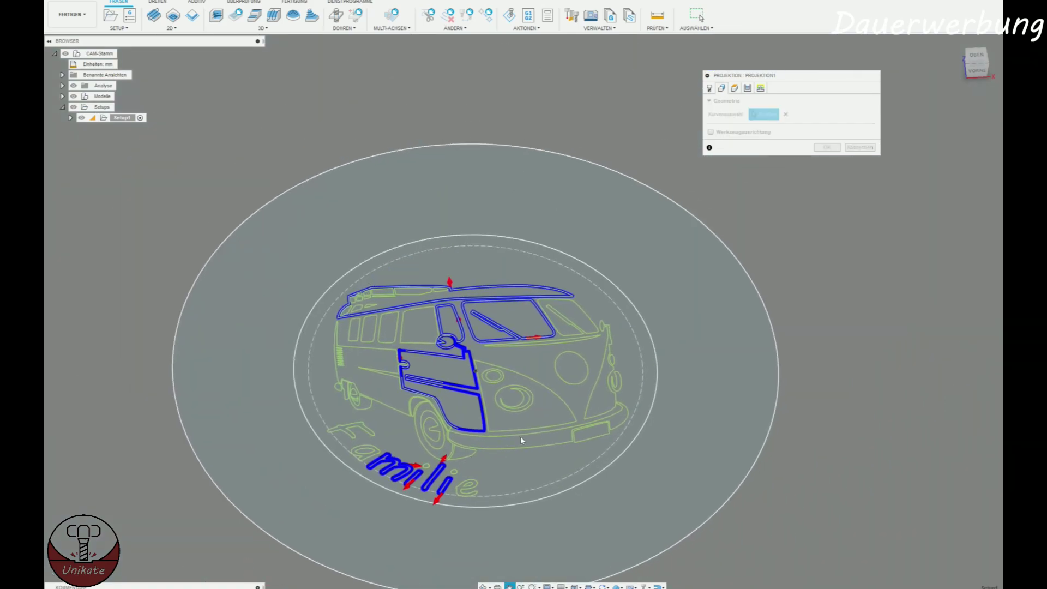
left_click(528, 393)
left_click(568, 383)
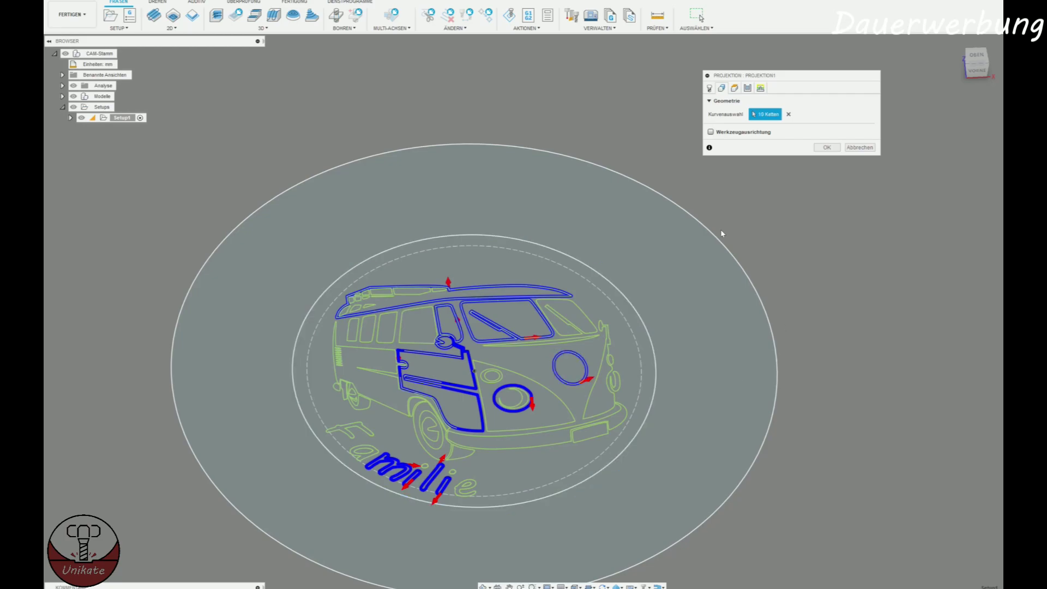
left_click(720, 88)
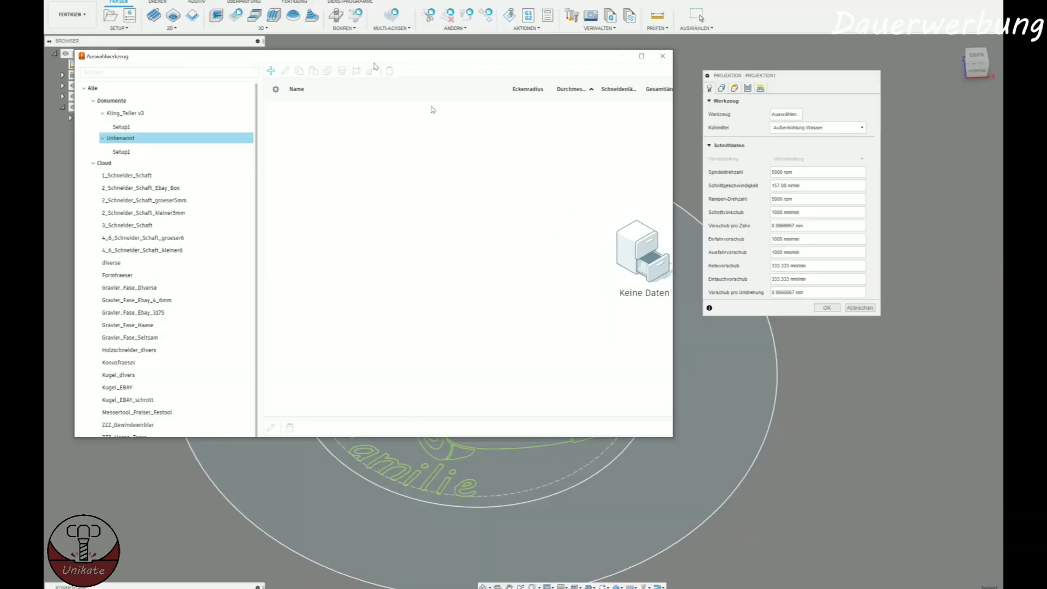
Step: Assign the '2 - Ø0.3mm Stepcraft' tool from 'diverse' with the Vorgabe-Voreinstellung_mal_2 preset
left_click(260, 332)
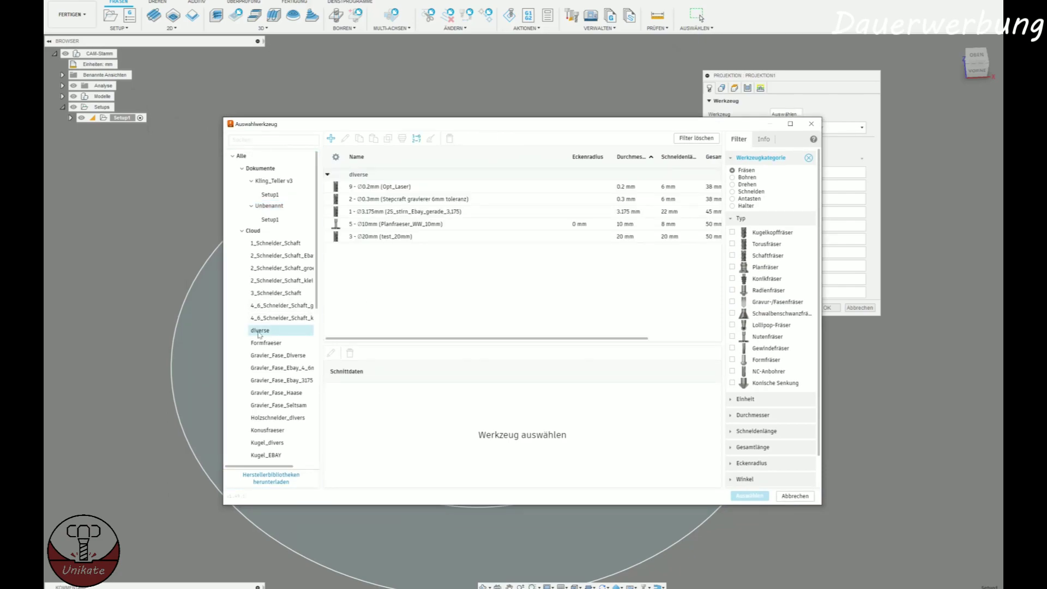
left_click(404, 199)
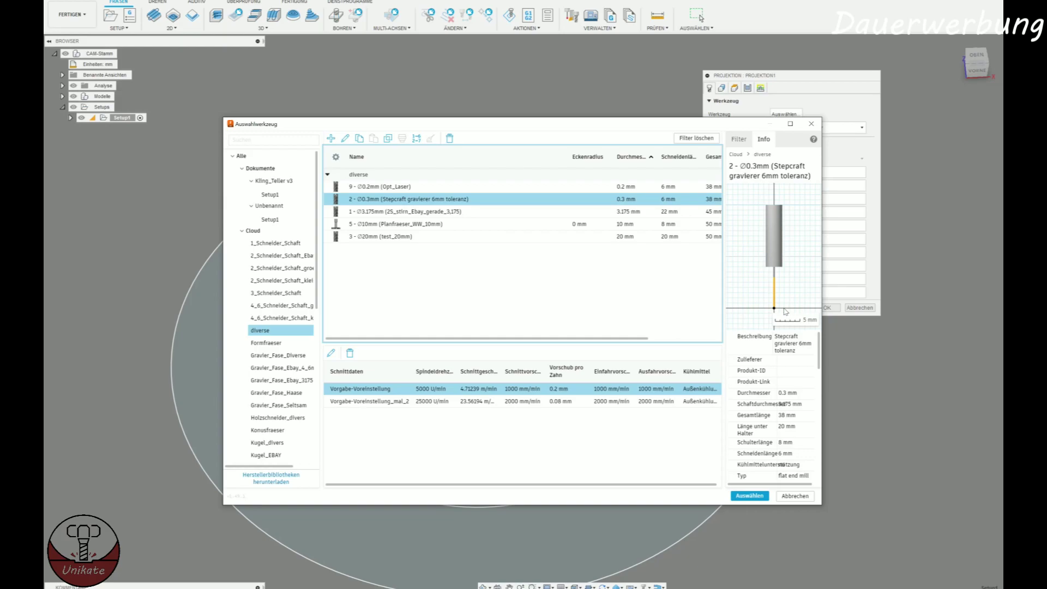
left_click(379, 404)
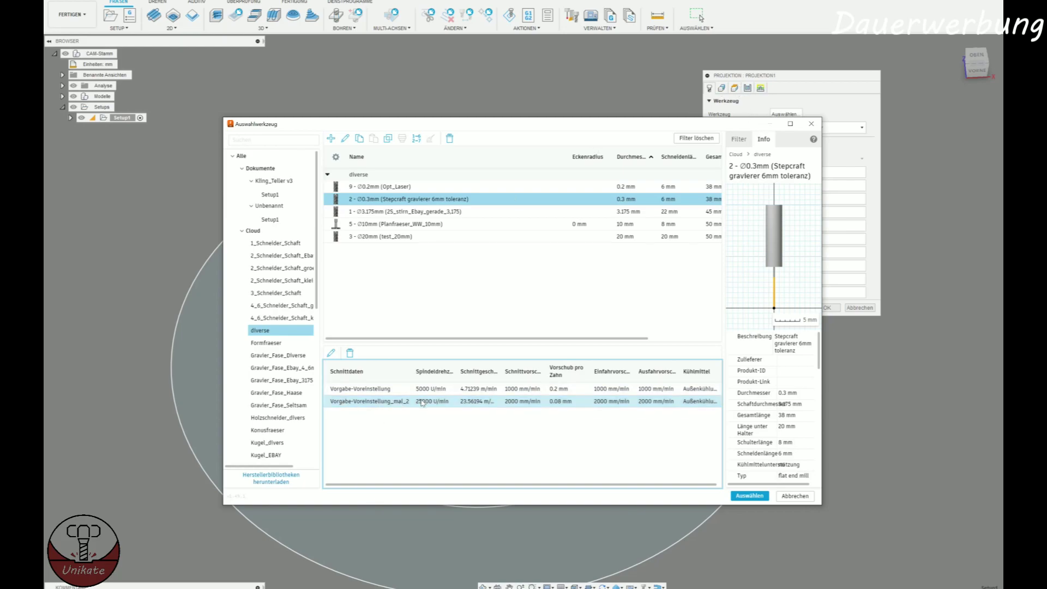
left_click(530, 408)
left_click(749, 495)
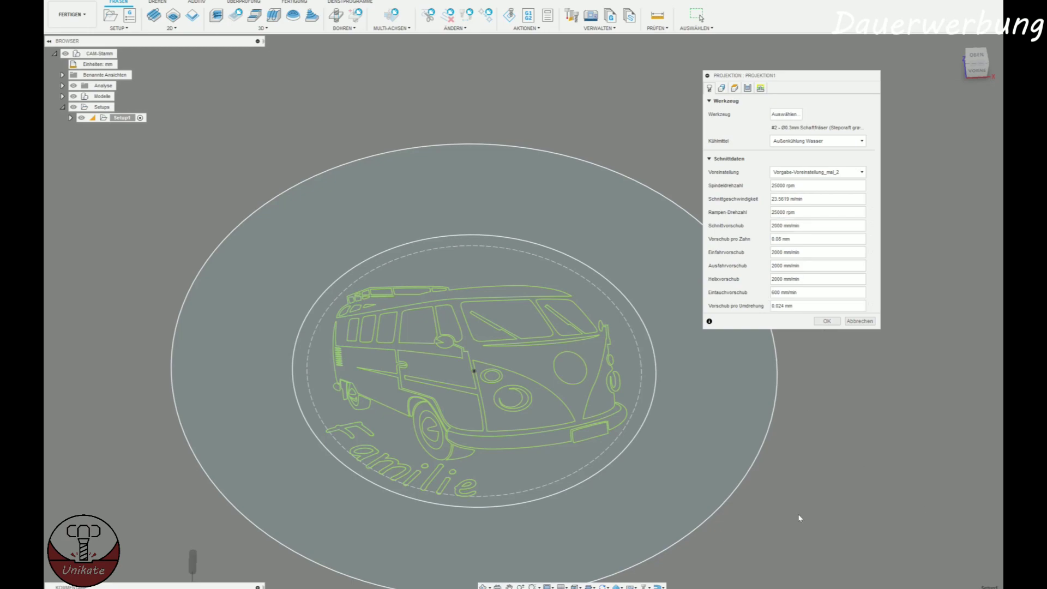
Step: Set Axialer Versatz to -3, tick Glättungsfilter, and generate the Projektion1 toolpath
left_click(721, 89)
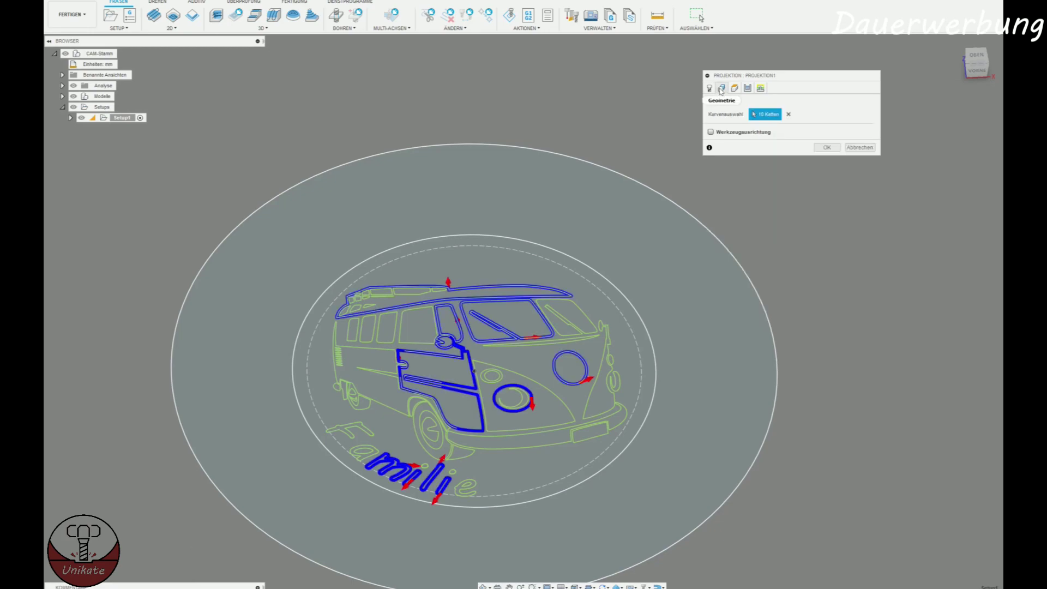
left_click(732, 89)
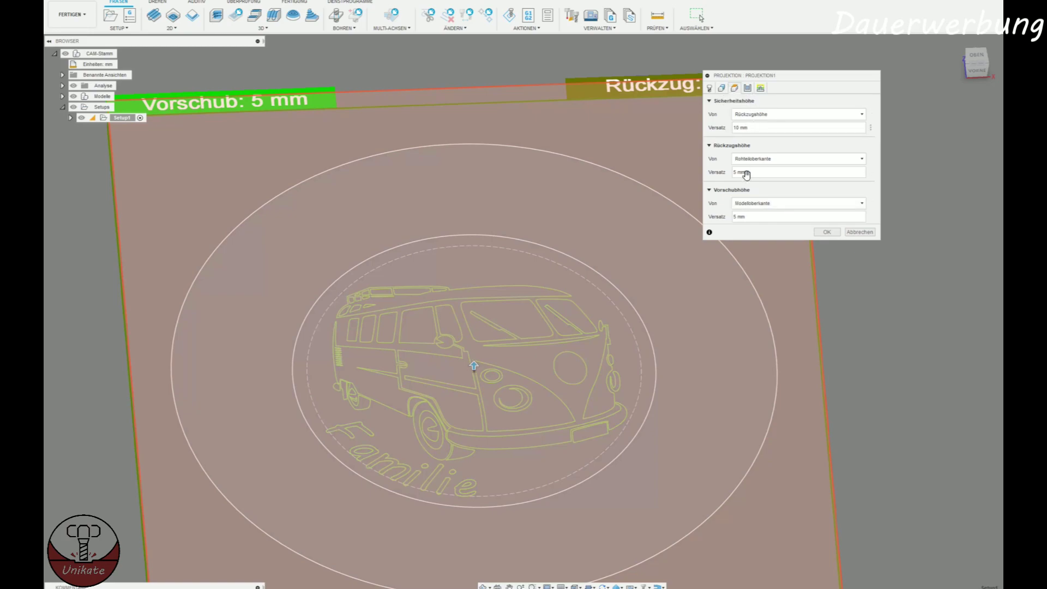
left_click(746, 89)
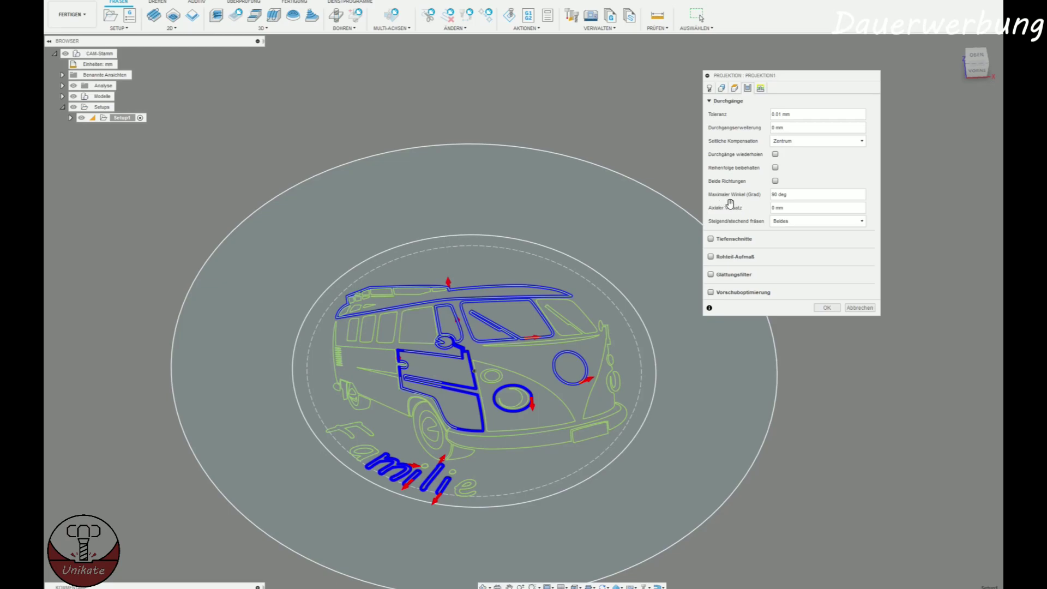
left_click(788, 209)
type("-3")
middle_click_drag(503, 388, 497, 388, "shift")
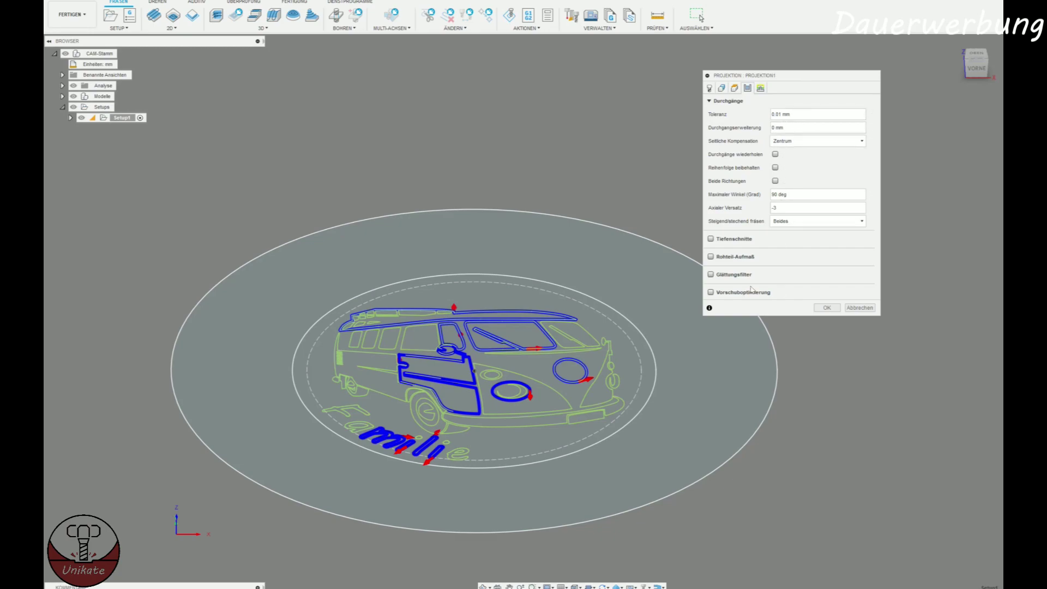
left_click(710, 275)
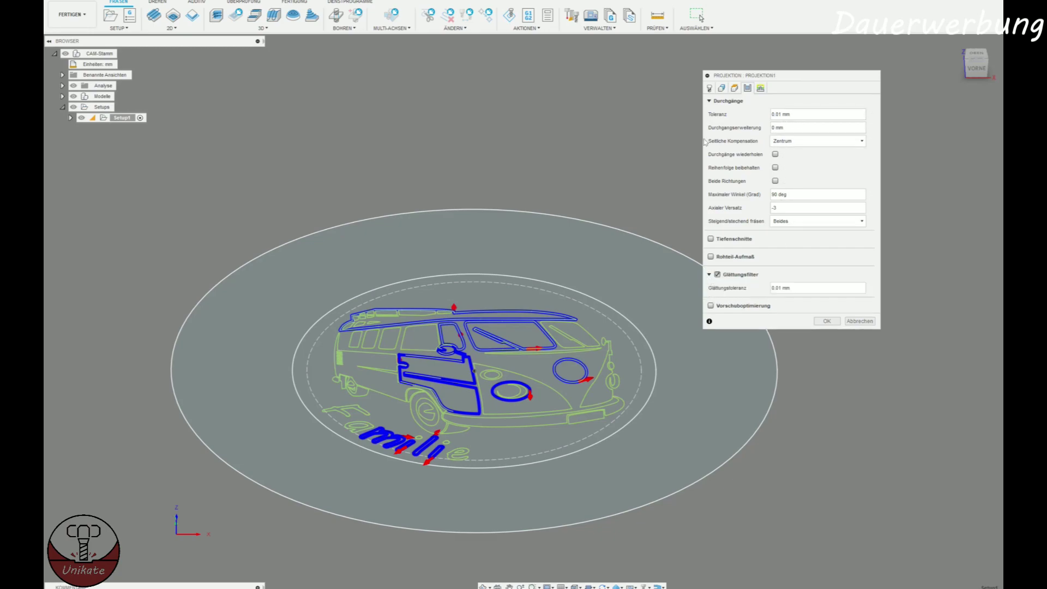
left_click(760, 88)
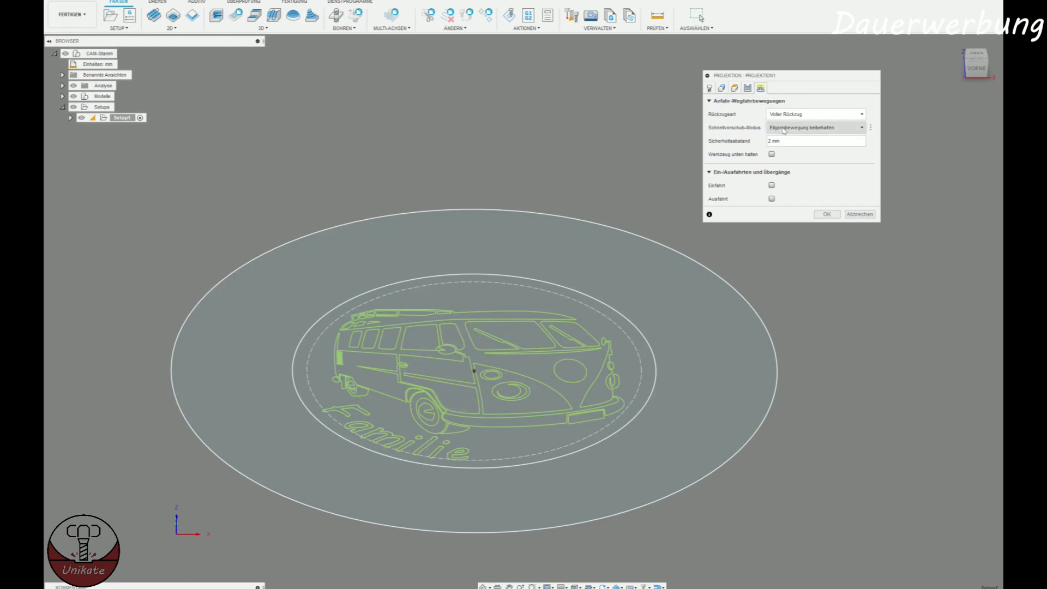
left_click(826, 214)
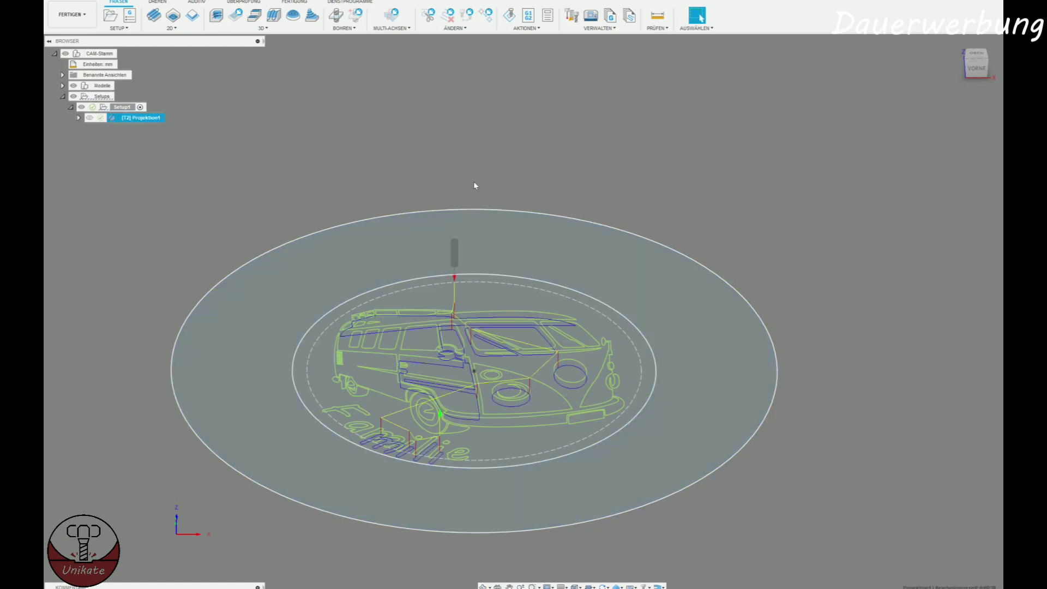
mouse_move(474, 185)
middle_mouse_down("shift")
mouse_move(565, 395)
mouse_move(595, 367)
mouse_move(545, 399)
middle_mouse_up("shift")
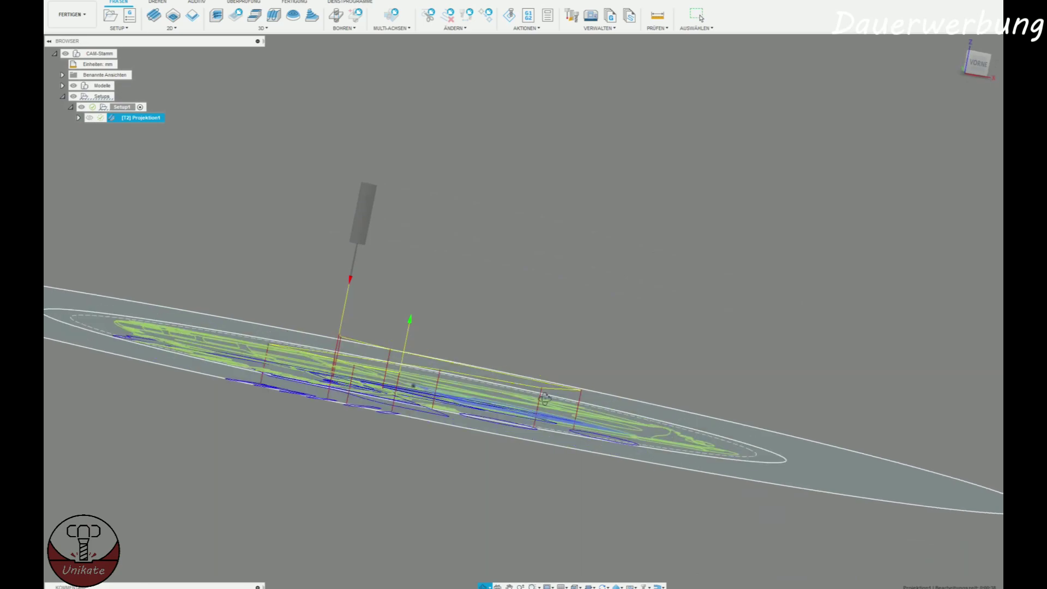
left_click(978, 63)
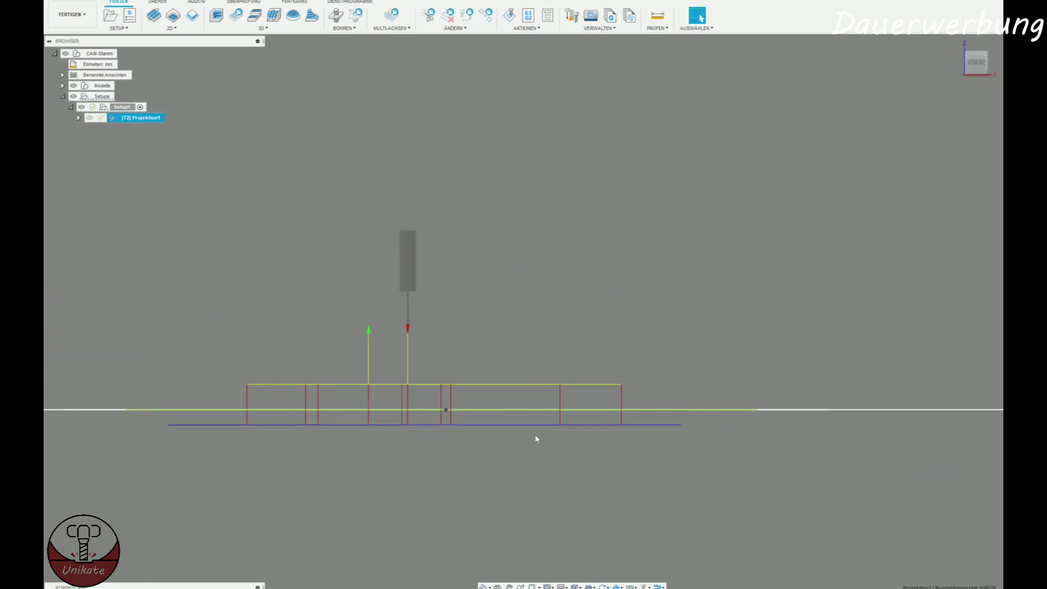
middle_click_drag(536, 439, 535, 465, "shift")
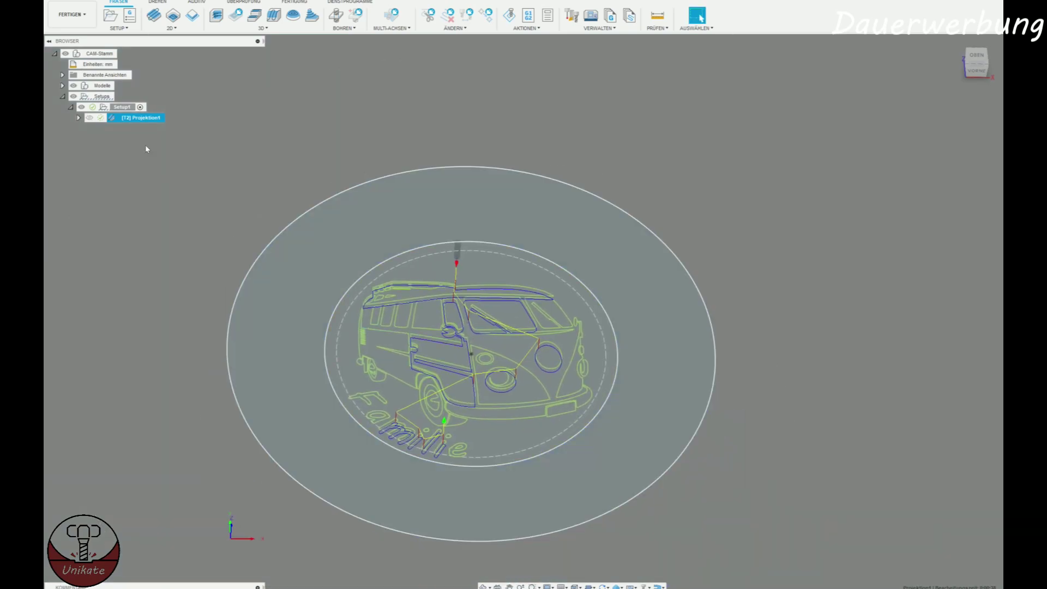
Step: Open the NC-Programm dialog from Aktionen for the engraving toolpath, using the cncGraF postprocessor
left_click(528, 15)
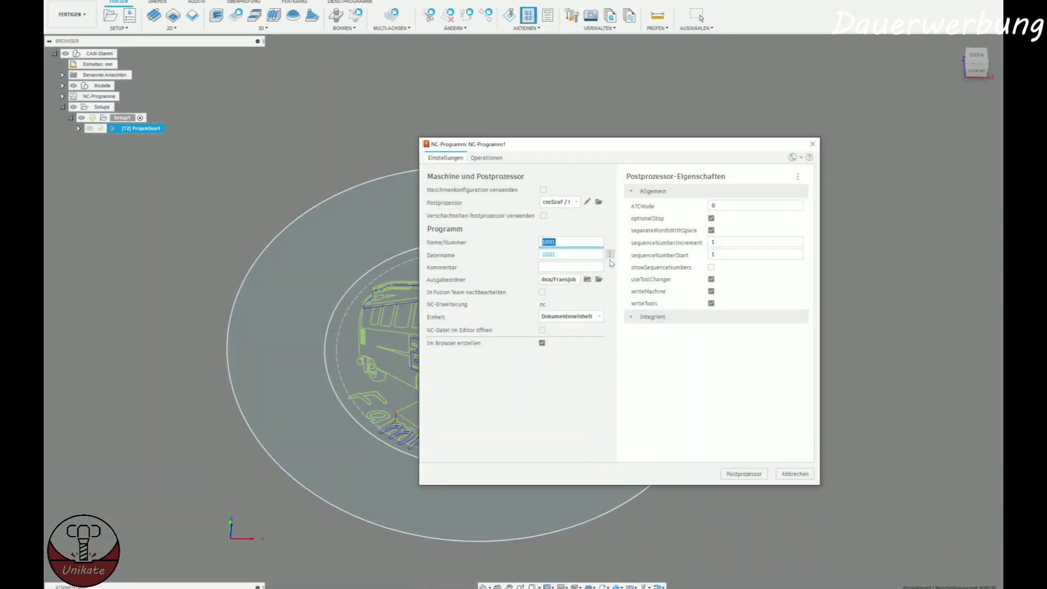